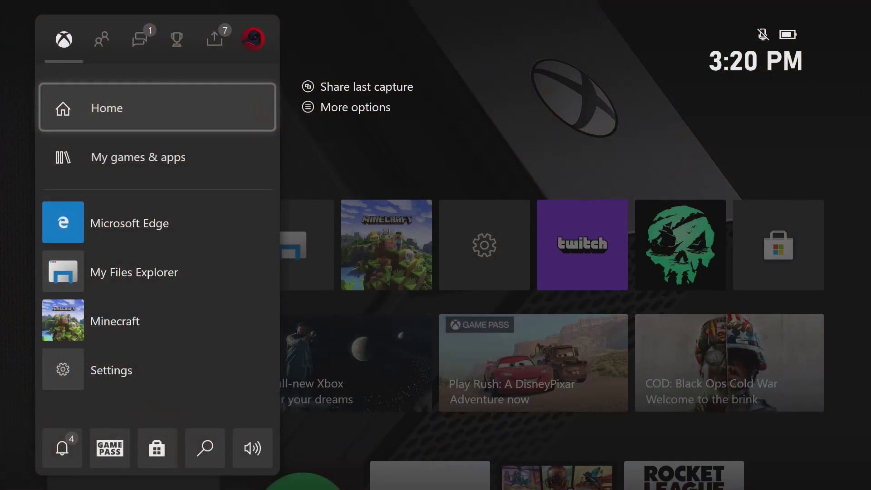
- Open the Microsoft Store and bring up its search
{"action": "key", "text": "Down"}
{"action": "key", "text": "Down"}
{"action": "key", "text": "Down"}
{"action": "key", "text": "Down"}
{"action": "key", "text": "Down"}
{"action": "key", "text": "Down"}
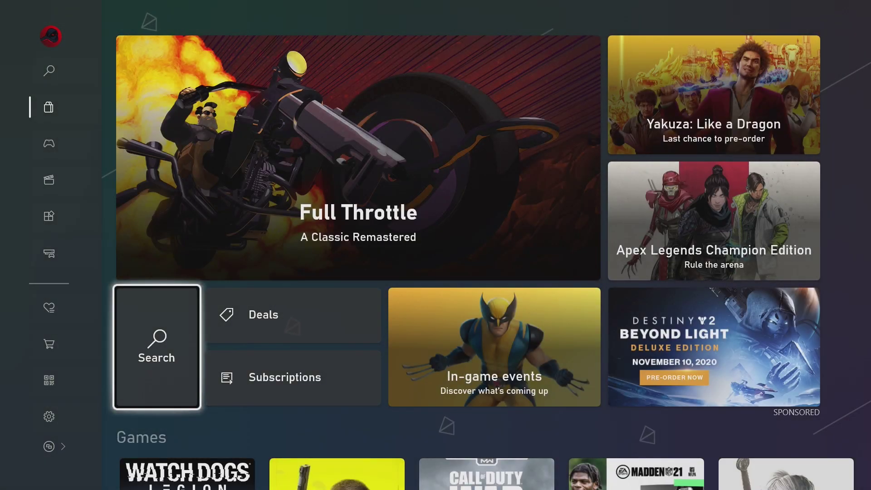
{"action": "key", "text": "Return"}
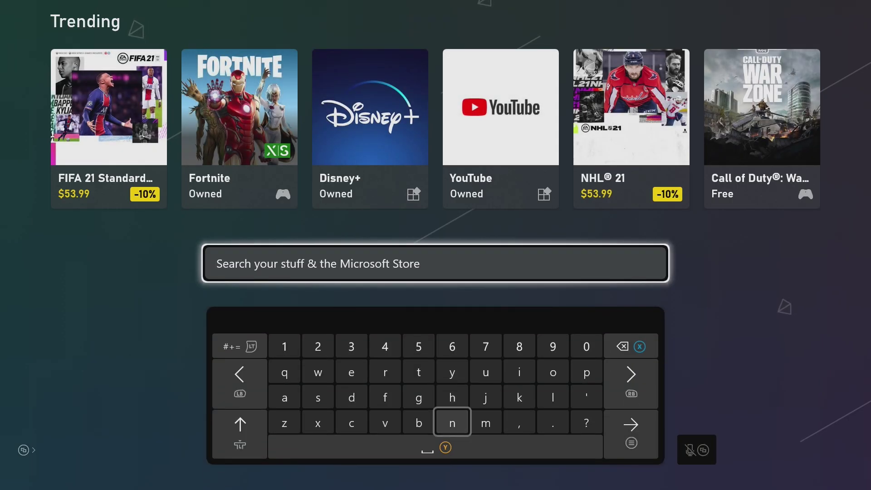
- Search the store for "my f" and open the My Files Explorer product page
{"action": "type", "text": "my"}
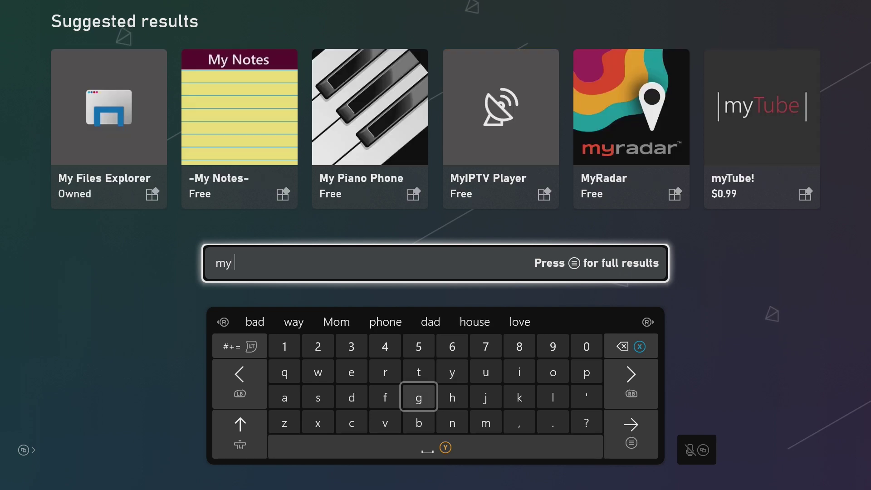
{"action": "type", "text": " f"}
{"action": "key", "text": "Up"}
{"action": "key", "text": "Up"}
{"action": "key", "text": "Up"}
{"action": "key", "text": "Up"}
{"action": "key", "text": "Left"}
{"action": "key", "text": "Left"}
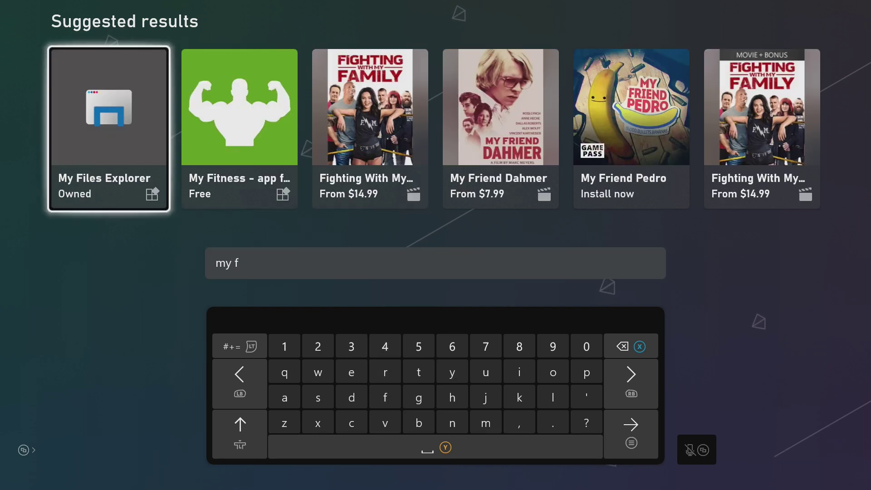
{"action": "key", "text": "Return"}
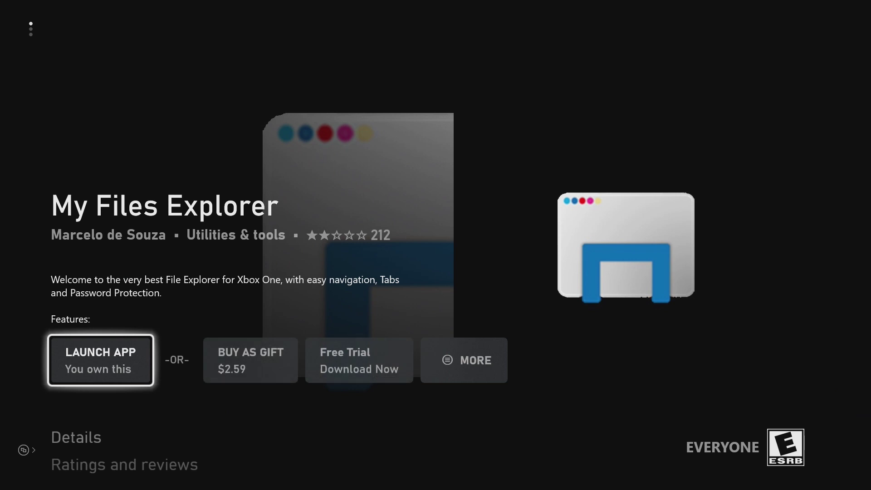
- Look over the free trial and gift purchase options of My Files Explorer
{"action": "key", "text": "Right"}
{"action": "key", "text": "Right"}
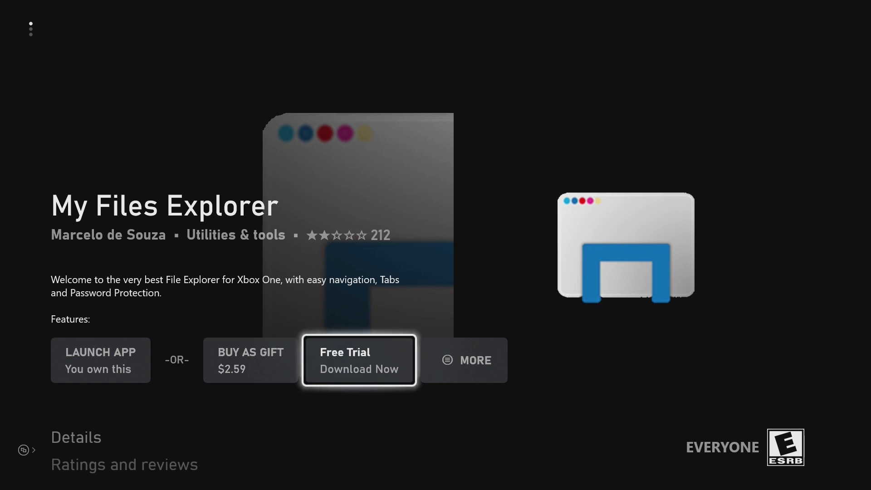
{"action": "key", "text": "Left"}
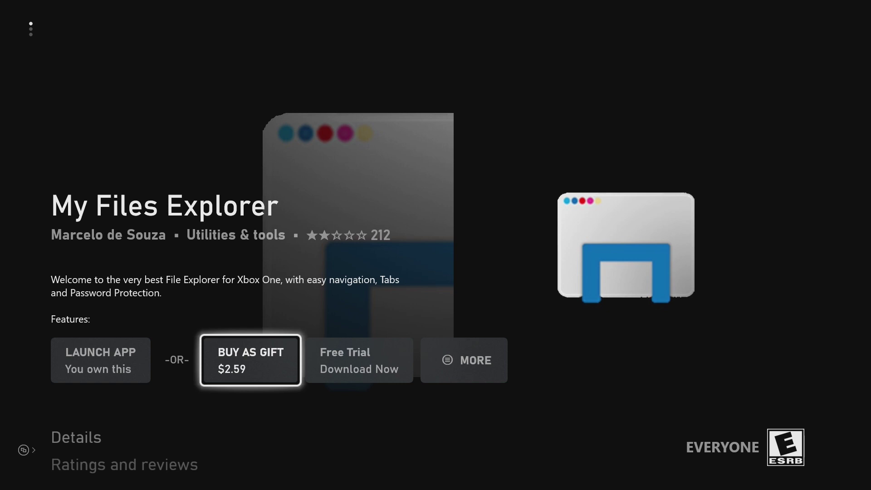
- Switch to Microsoft Edge and go to the mcpedl.com home page
{"action": "key", "text": "super"}
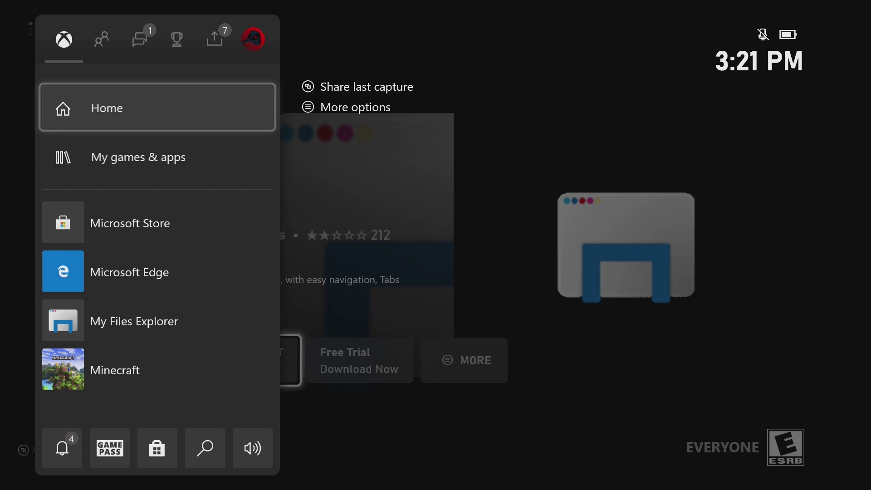
{"action": "key", "text": "Down"}
{"action": "key", "text": "Down"}
{"action": "key", "text": "Down"}
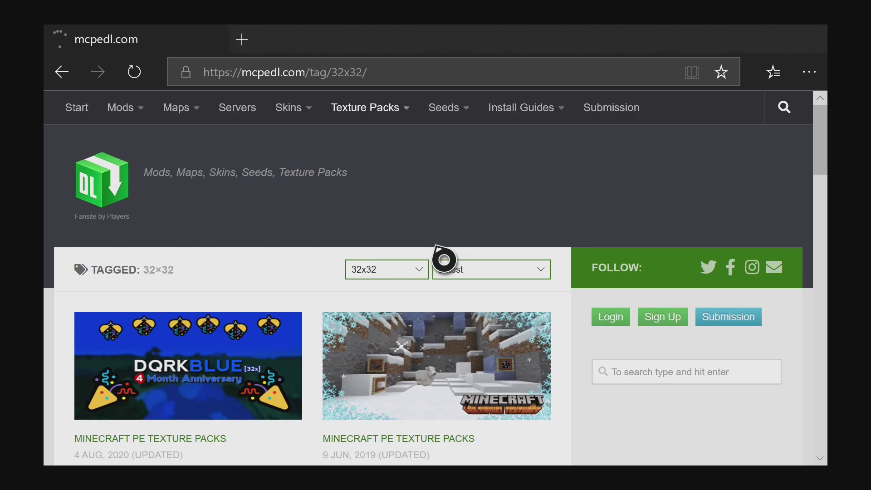
{"action": "left_click", "coordinate": [485, 84]}
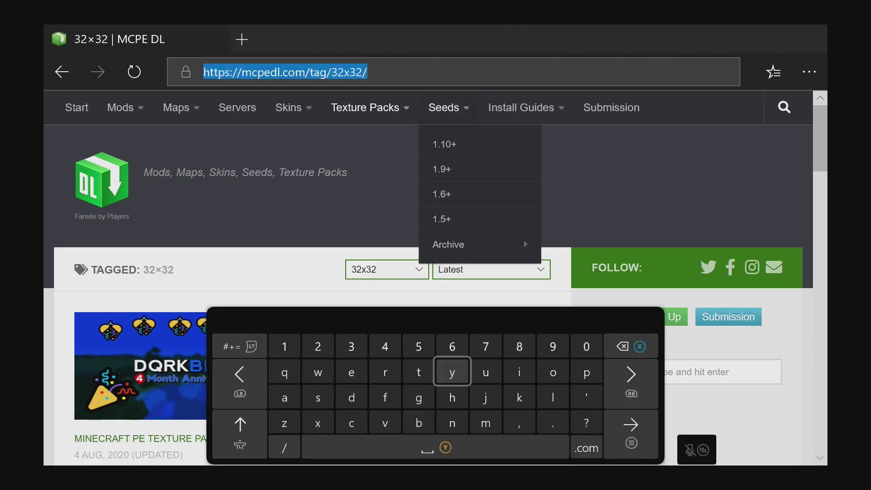
{"action": "type", "text": "mc"}
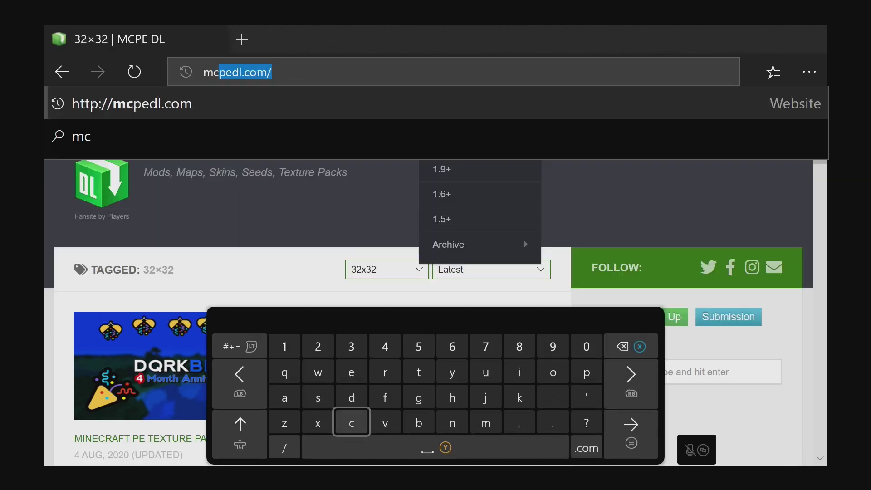
{"action": "key", "text": "Return"}
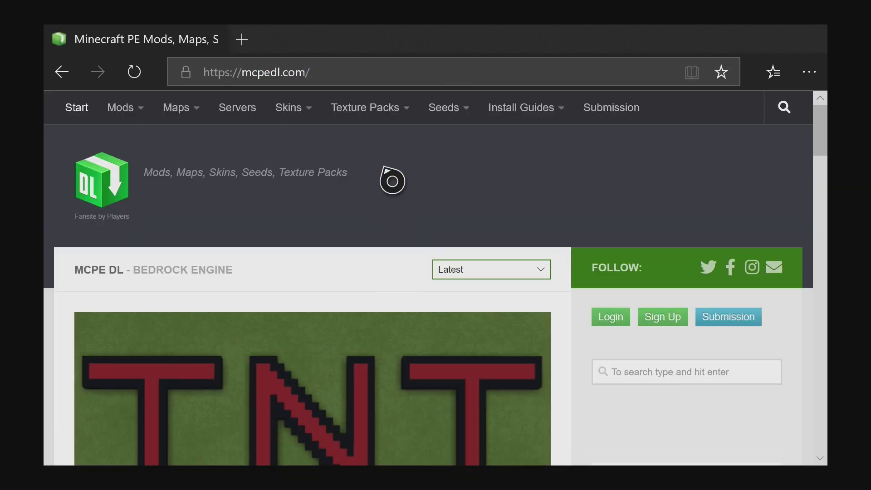
- Browse the 32×32 texture packs and open the DqrkBlue [32x] pack's page
{"action": "mouse_move", "coordinate": [375, 121]}
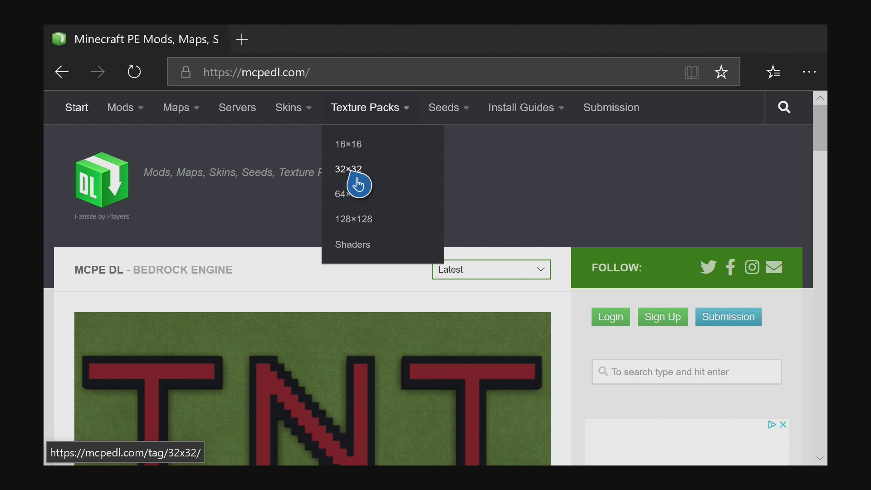
{"action": "left_click", "coordinate": [358, 184]}
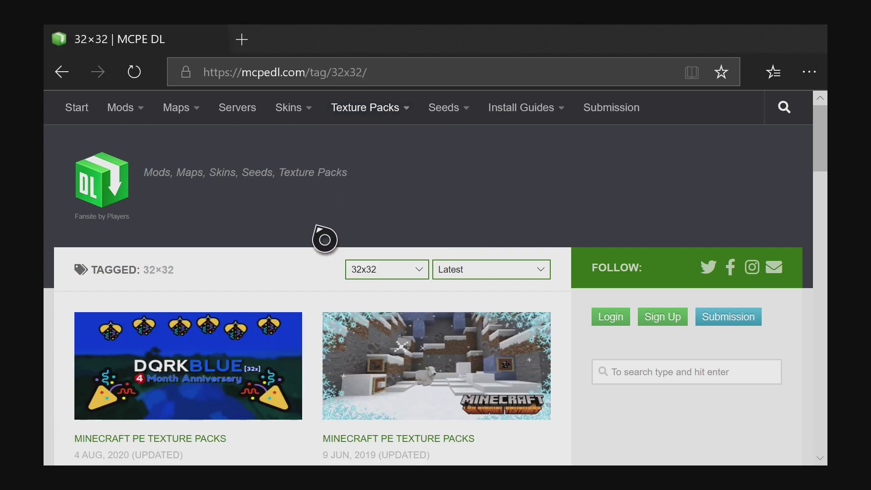
{"action": "scroll", "coordinate": [226, 321], "scroll_direction": "down", "scroll_amount": 5}
{"action": "scroll", "coordinate": [171, 268], "scroll_direction": "up", "scroll_amount": 1}
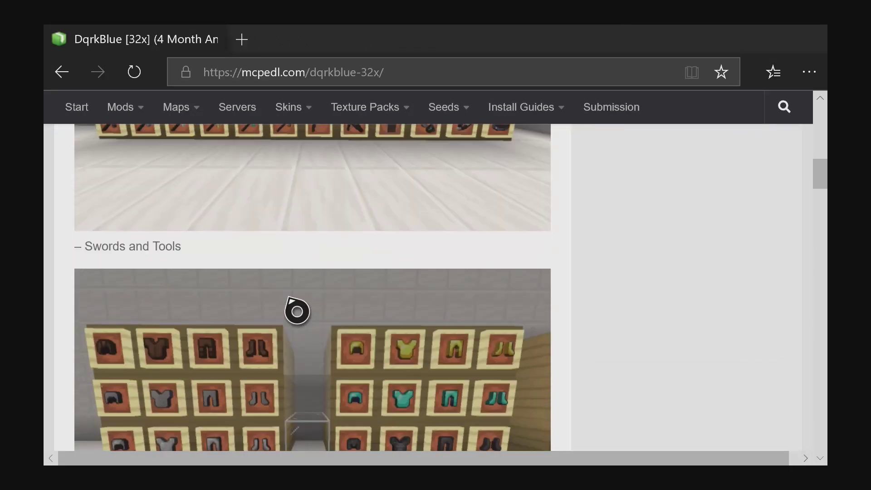
- Download and save DqrkBlue-1.16-v2.9.1-Patch-2-_1604486954.mcpack from the pack page's Downloads section
{"action": "scroll", "coordinate": [296, 311], "scroll_direction": "down", "scroll_amount": 15}
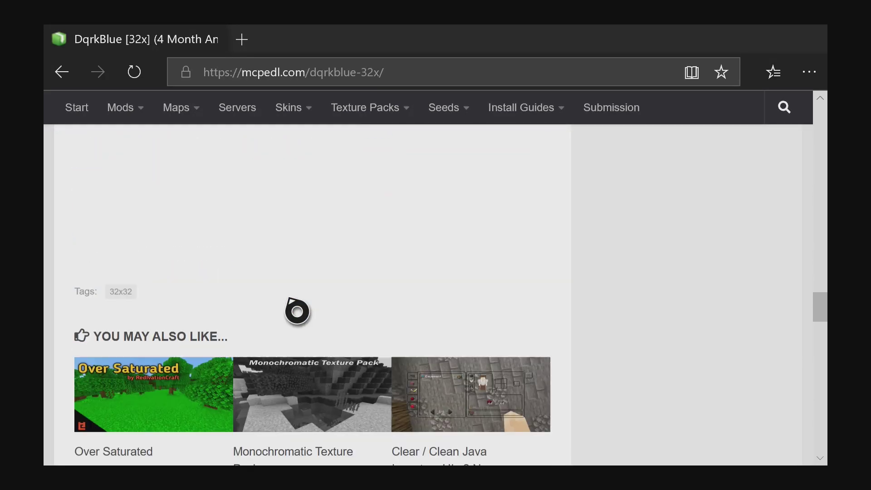
{"action": "scroll", "coordinate": [296, 309], "scroll_direction": "up", "scroll_amount": 5}
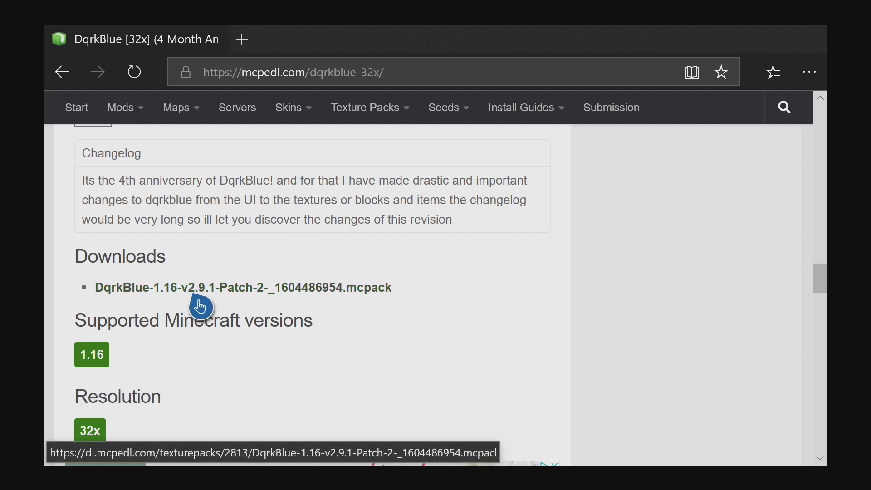
{"action": "left_click", "coordinate": [296, 290]}
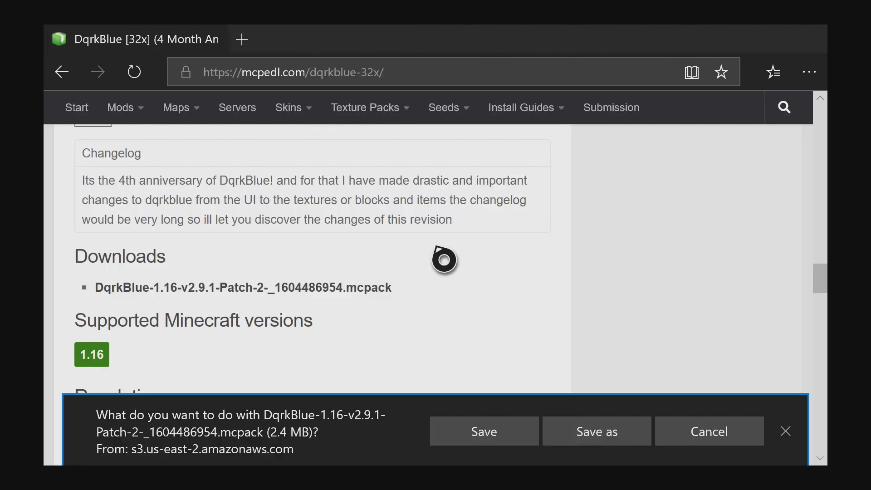
{"action": "left_click", "coordinate": [497, 431]}
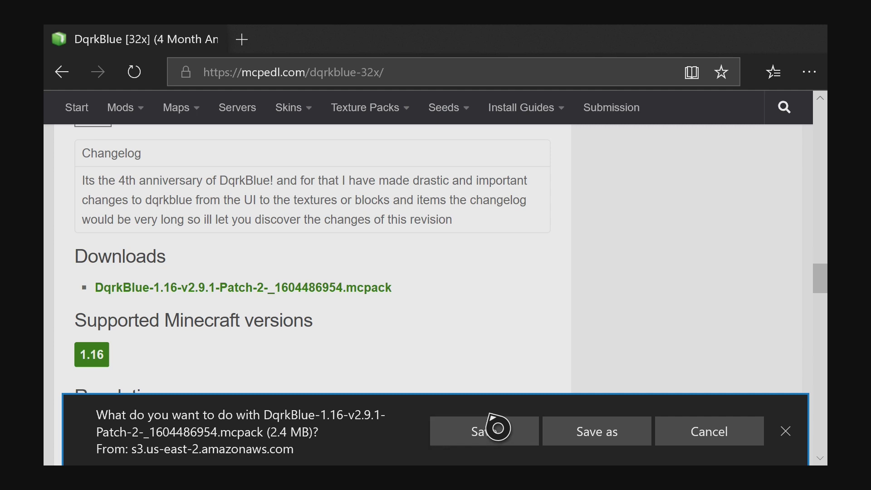
{"action": "left_click", "coordinate": [496, 438]}
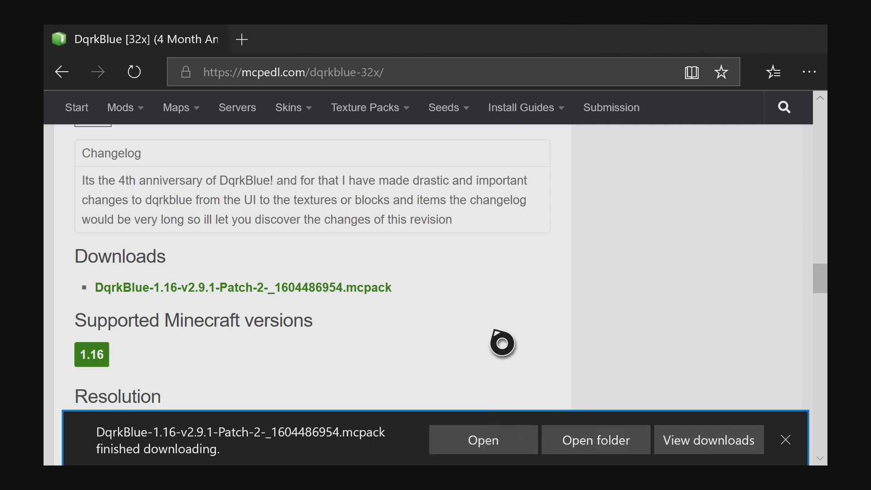
- Switch to the My Files Explorer app
{"action": "key", "text": "super"}
{"action": "key", "text": "Down"}
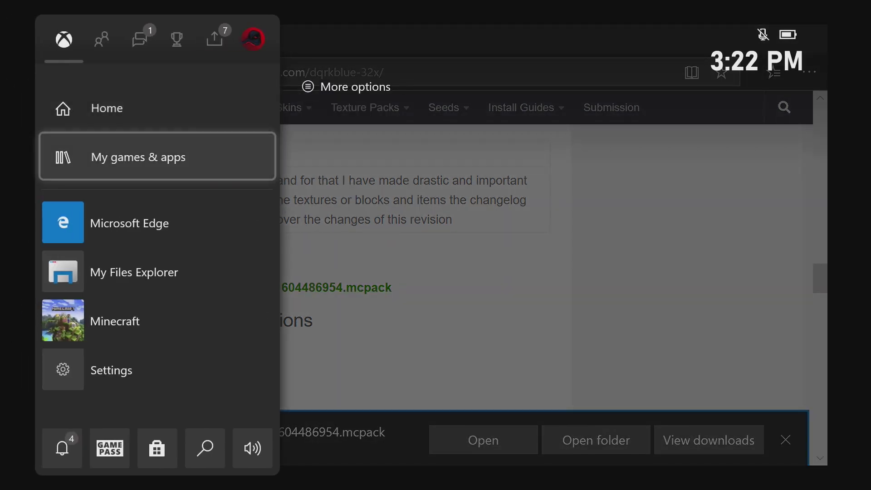
{"action": "key", "text": "Down"}
{"action": "key", "text": "Down"}
{"action": "key", "text": "Return"}
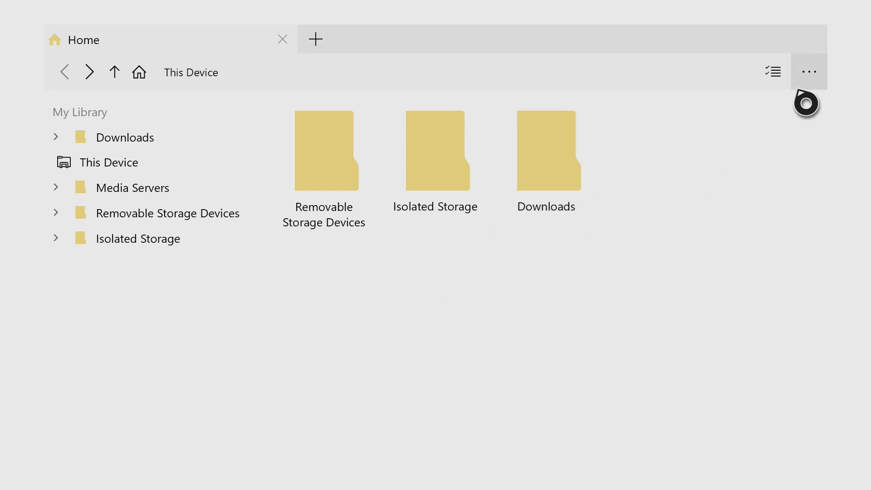
- Add this device's Downloads folder to the file explorer's library
{"action": "left_click", "coordinate": [815, 77]}
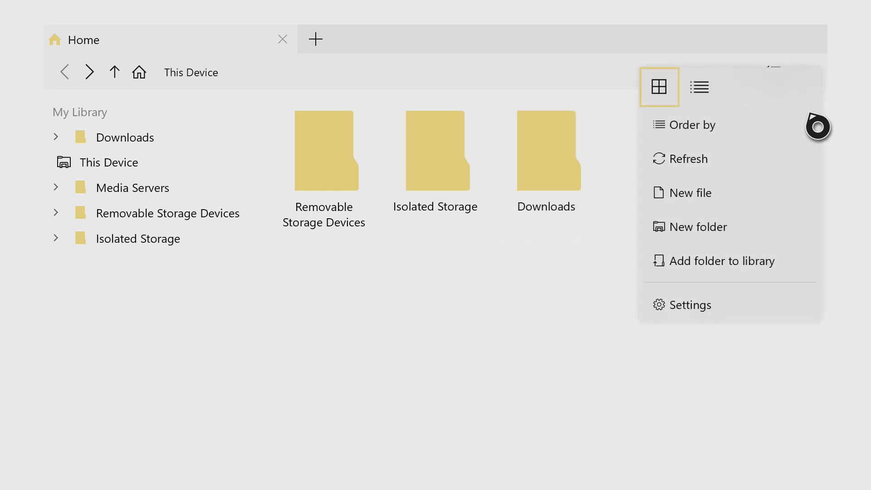
{"action": "left_click", "coordinate": [758, 260]}
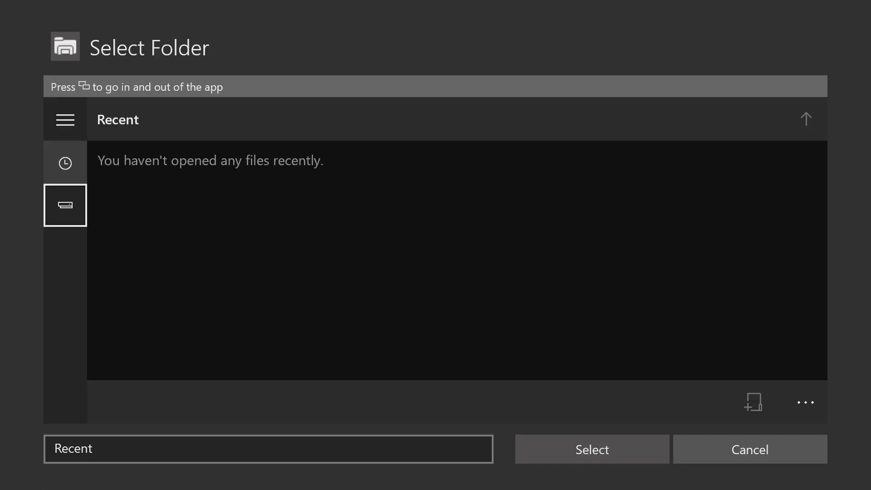
{"action": "key", "text": "Return"}
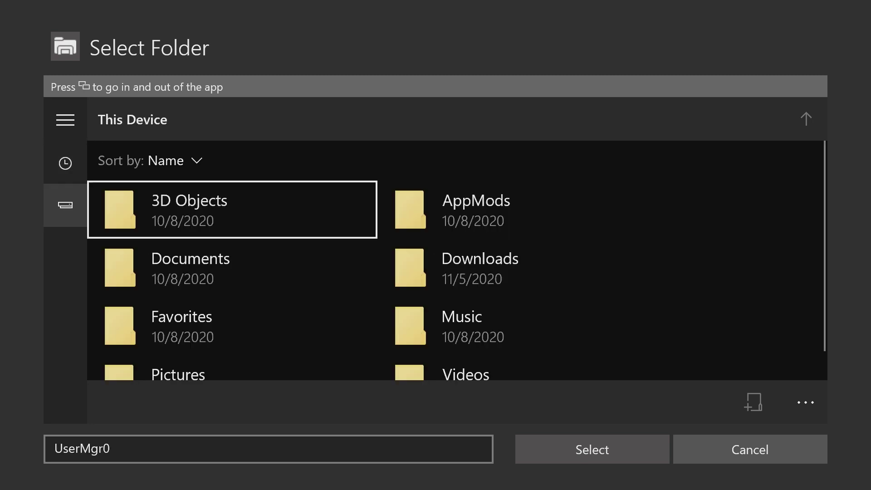
{"action": "key", "text": "Right"}
{"action": "key", "text": "Down"}
{"action": "key", "text": "Return"}
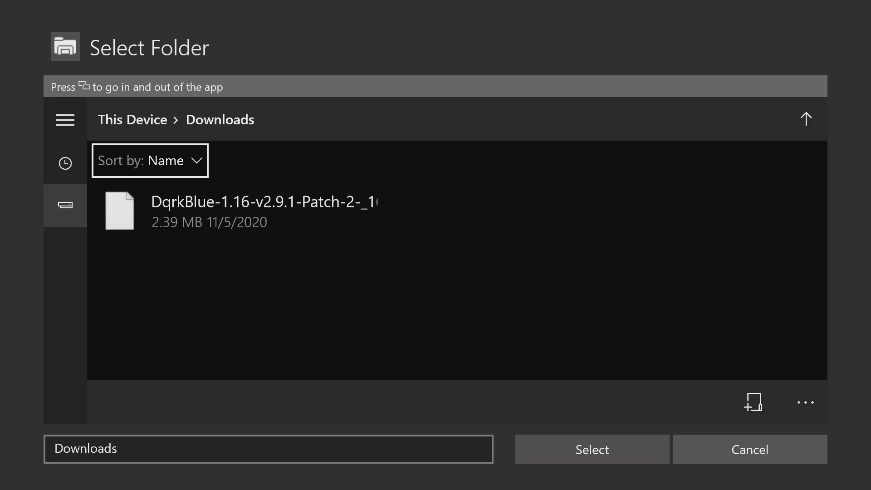
{"action": "key", "text": "Down"}
{"action": "key", "text": "Right"}
{"action": "key", "text": "Down"}
{"action": "key", "text": "Left"}
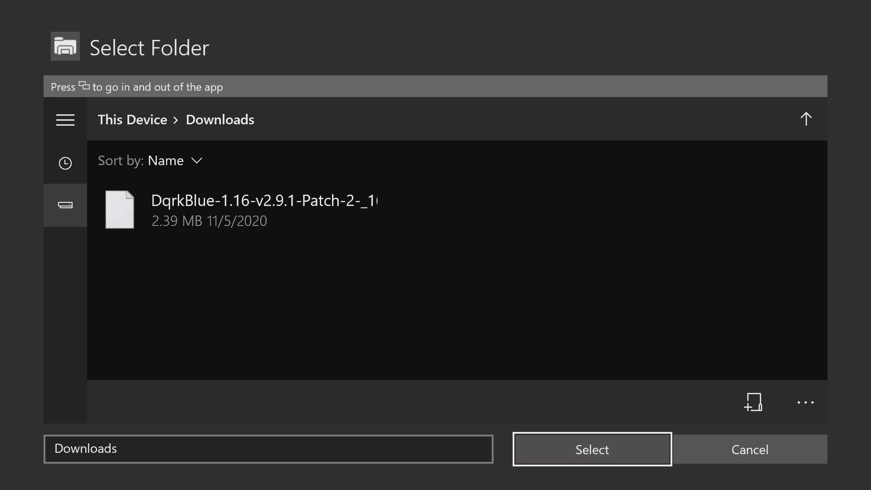
{"action": "key", "text": "Return"}
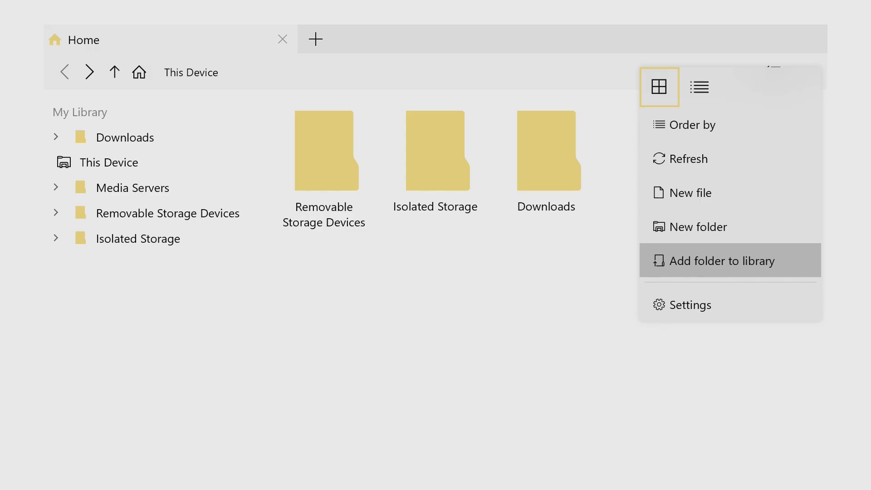
- Copy the DqrkBlue .mcpack file from the Downloads folder
{"action": "left_click", "coordinate": [577, 203]}
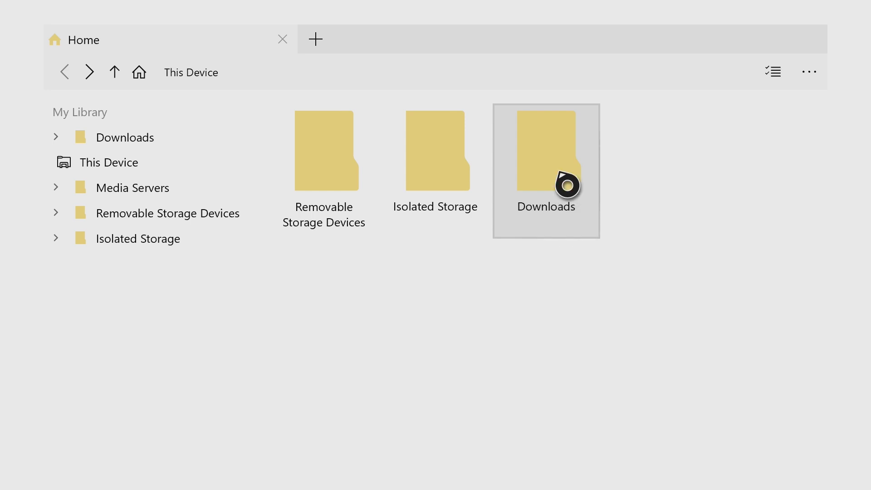
{"action": "left_click", "coordinate": [567, 185]}
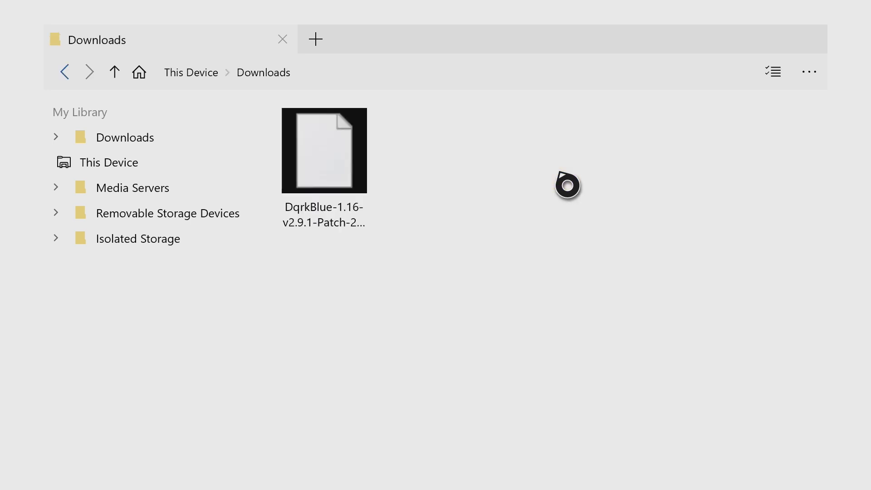
{"action": "right_click", "coordinate": [326, 195]}
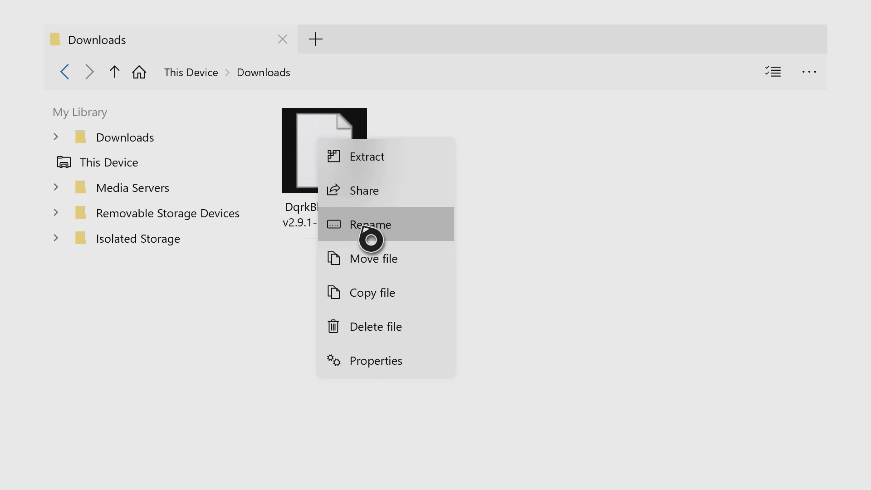
{"action": "left_click", "coordinate": [367, 299]}
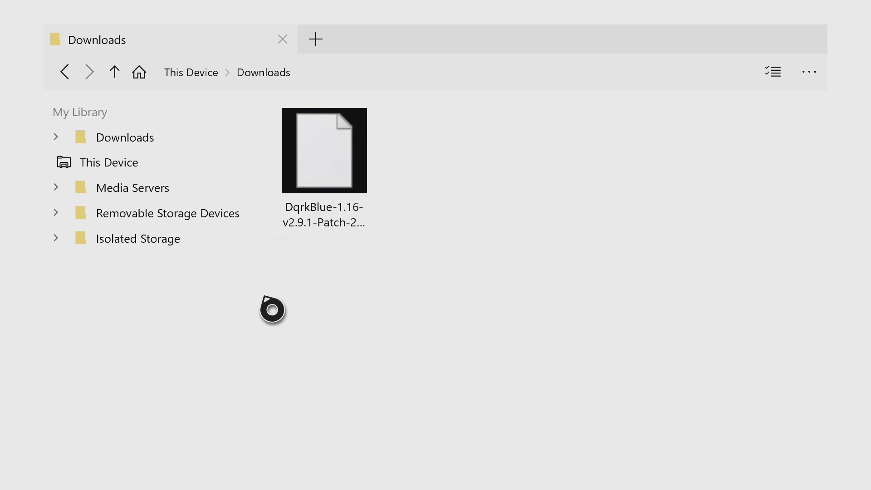
- Open the com.mojang folder inside the Microsoft.MinecraftUWPConsole package, under LocalState and games
{"action": "left_click", "coordinate": [134, 246]}
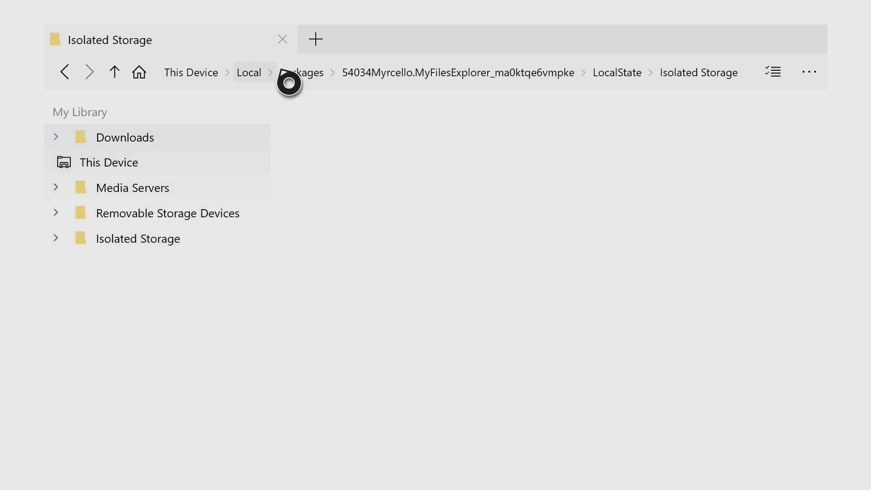
{"action": "left_click", "coordinate": [301, 75]}
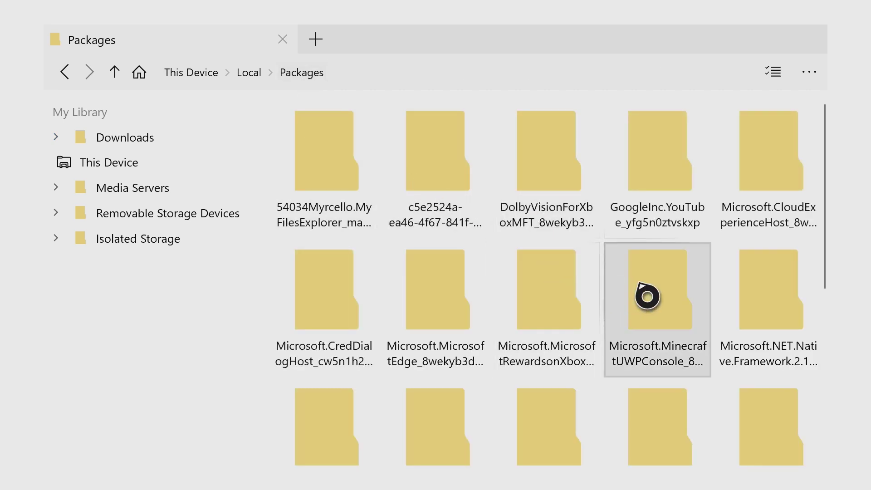
{"action": "double_click", "coordinate": [680, 310]}
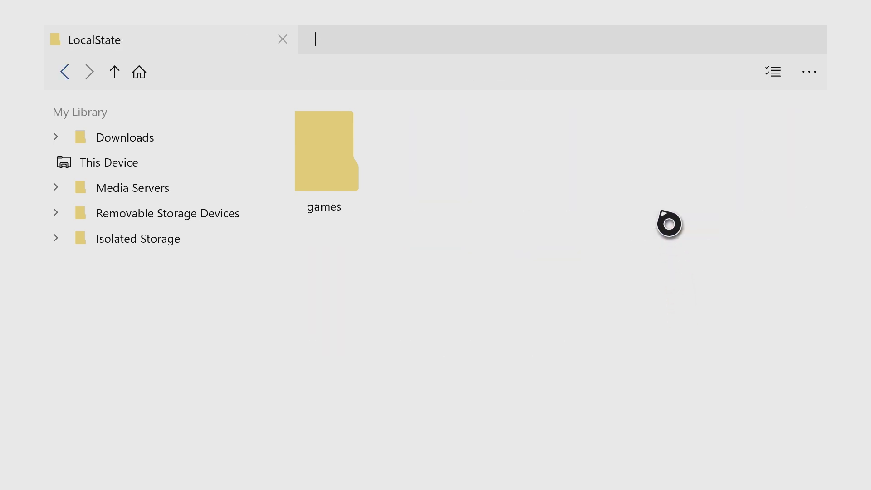
{"action": "double_click", "coordinate": [352, 210]}
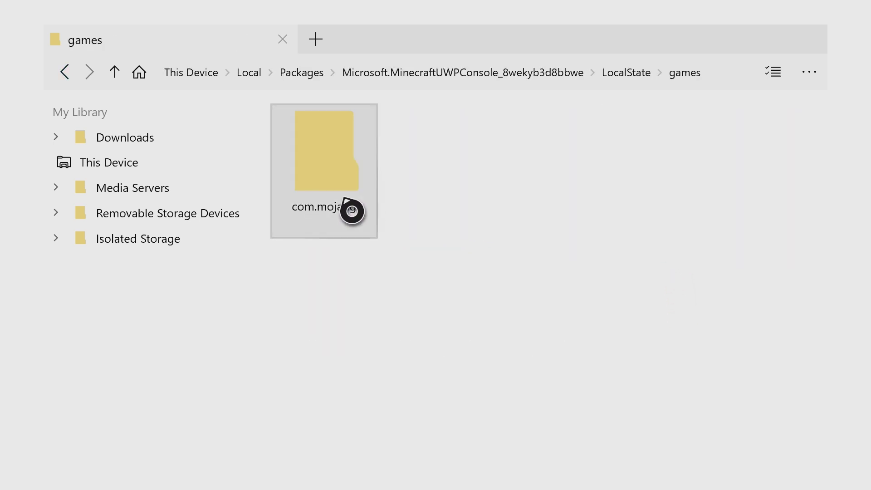
{"action": "double_click", "coordinate": [352, 210]}
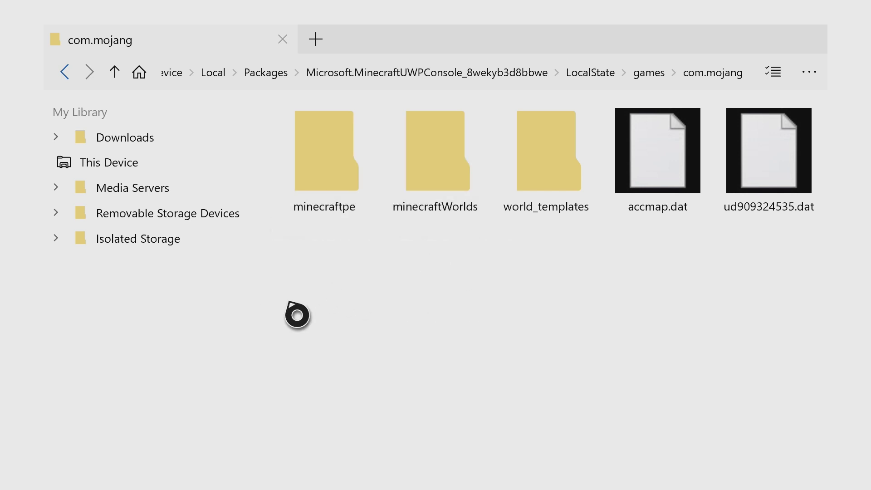
- Create a new folder named resource_packs in the com.mojang folder
{"action": "right_click", "coordinate": [442, 323]}
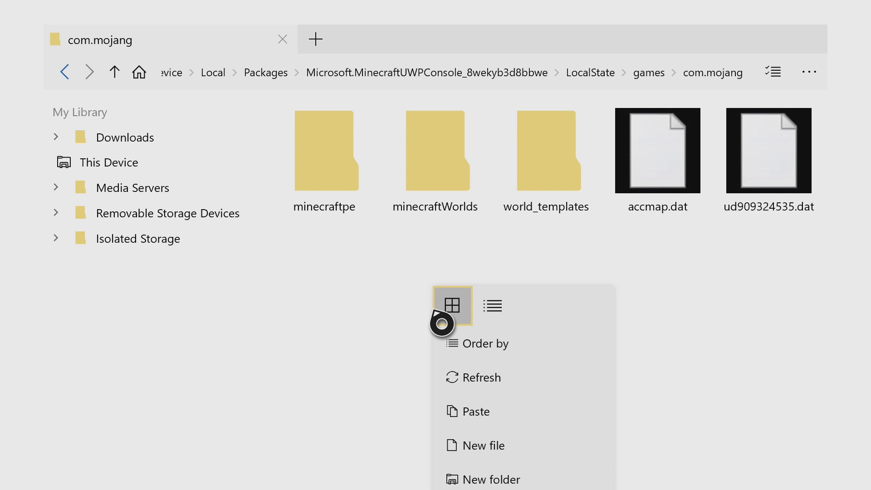
{"action": "left_click", "coordinate": [531, 470]}
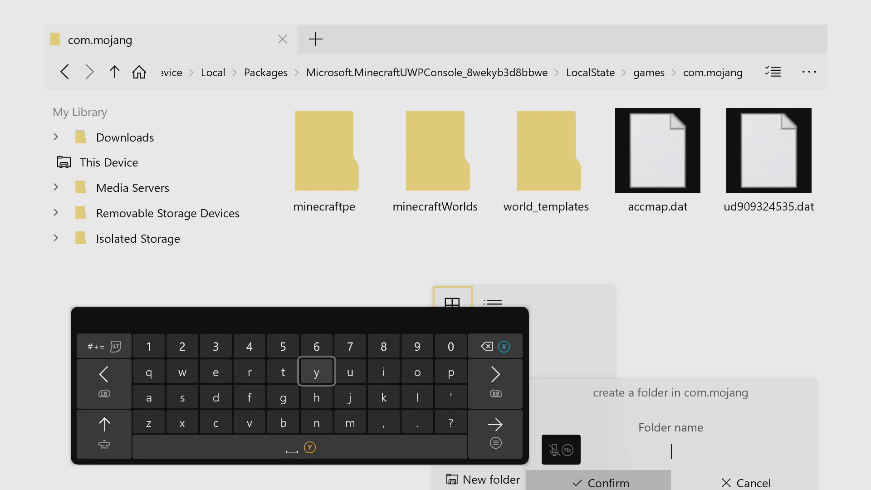
{"action": "key", "text": "Left"}
{"action": "key", "text": "Left"}
{"action": "type", "text": "res"}
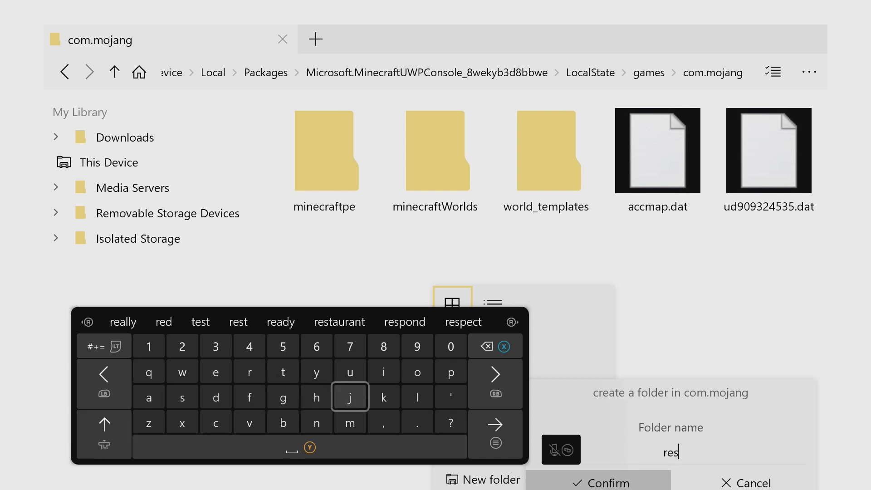
{"action": "type", "text": "ource"}
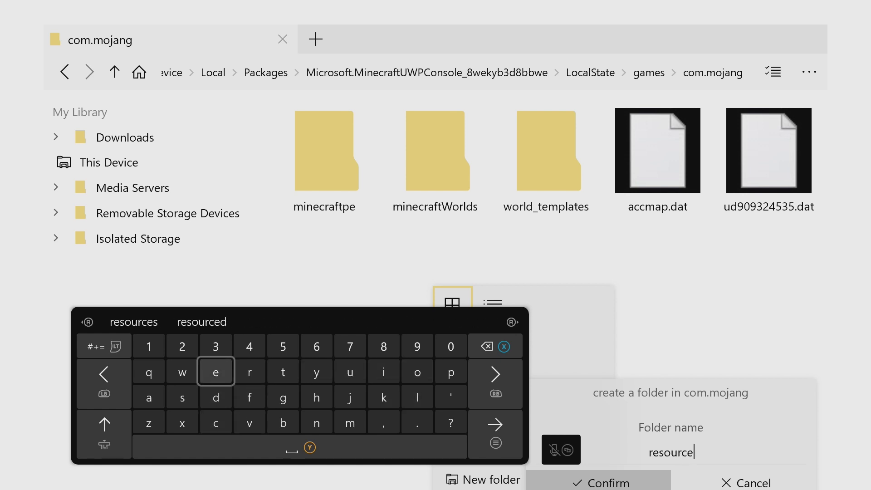
{"action": "key", "text": "Page_Up"}
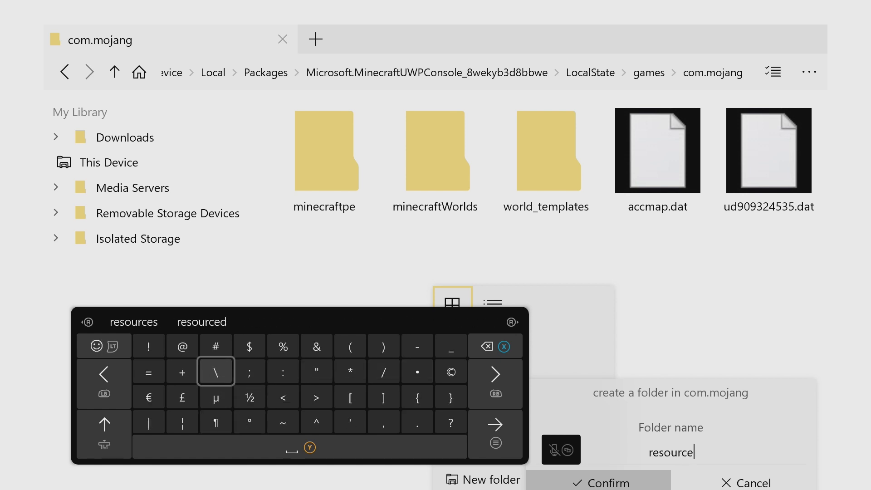
{"action": "key", "text": "Right"}
{"action": "key", "text": "Right"}
{"action": "key", "text": "Right"}
{"action": "key", "text": "Right"}
{"action": "key", "text": "Right"}
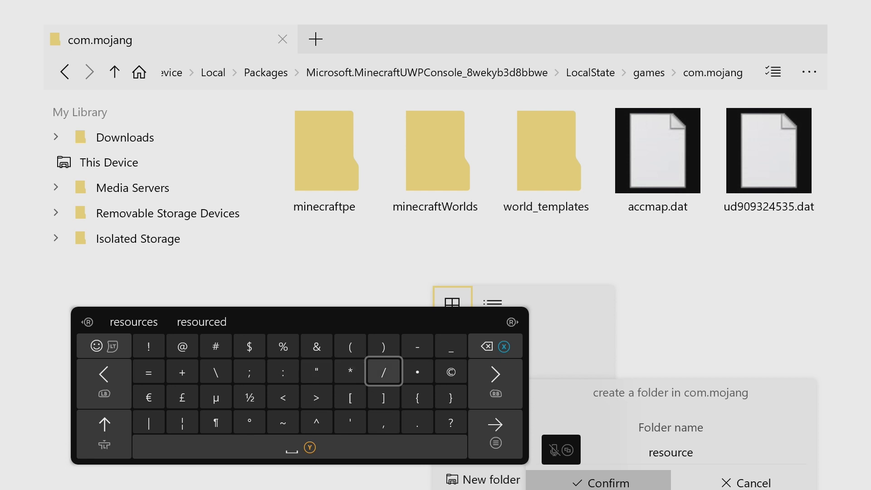
{"action": "key", "text": "Right"}
{"action": "key", "text": "Right"}
{"action": "key", "text": "Up"}
{"action": "type", "text": "_"}
{"action": "key", "text": "Page_Up"}
{"action": "key", "text": "Left"}
{"action": "key", "text": "Page_Up"}
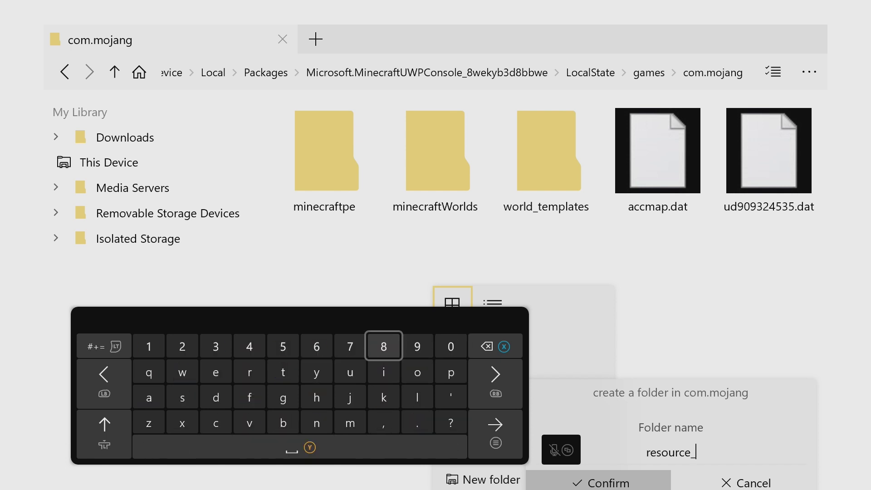
{"action": "key", "text": "Down"}
{"action": "key", "text": "Right"}
{"action": "key", "text": "Right"}
{"action": "type", "text": "p"}
{"action": "key", "text": "Left"}
{"action": "key", "text": "Left"}
{"action": "key", "text": "Left"}
{"action": "key", "text": "Left"}
{"action": "key", "text": "Left"}
{"action": "key", "text": "Left"}
{"action": "key", "text": "Left"}
{"action": "key", "text": "Left"}
{"action": "key", "text": "Left"}
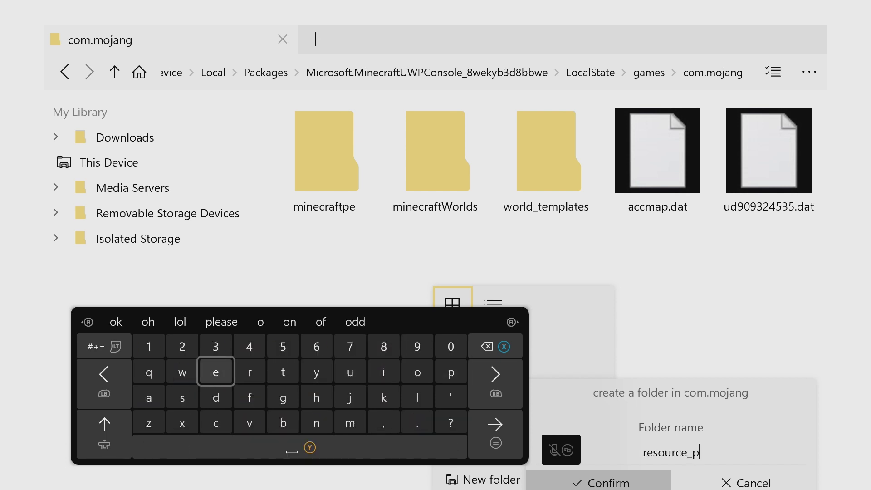
{"action": "key", "text": "Down"}
{"action": "type", "text": "a"}
{"action": "key", "text": "Right"}
{"action": "key", "text": "Right"}
{"action": "key", "text": "Right"}
{"action": "key", "text": "Down"}
{"action": "key", "text": "Left"}
{"action": "type", "text": "c"}
{"action": "key", "text": "Right"}
{"action": "key", "text": "Right"}
{"action": "key", "text": "Right"}
{"action": "key", "text": "Right"}
{"action": "key", "text": "Right"}
{"action": "key", "text": "Up"}
{"action": "type", "text": "k"}
{"action": "key", "text": "Left"}
{"action": "key", "text": "Left"}
{"action": "key", "text": "Left"}
{"action": "key", "text": "Left"}
{"action": "key", "text": "Left"}
{"action": "key", "text": "Left"}
{"action": "type", "text": "s"}
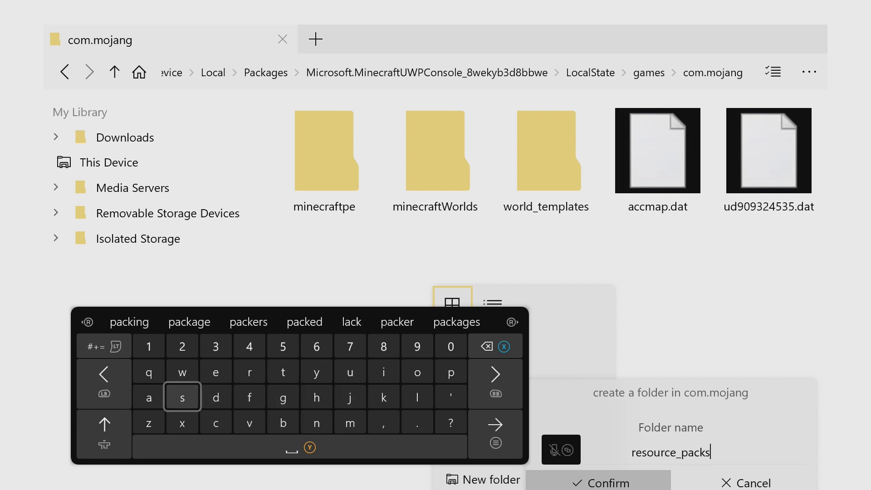
{"action": "key", "text": "Return"}
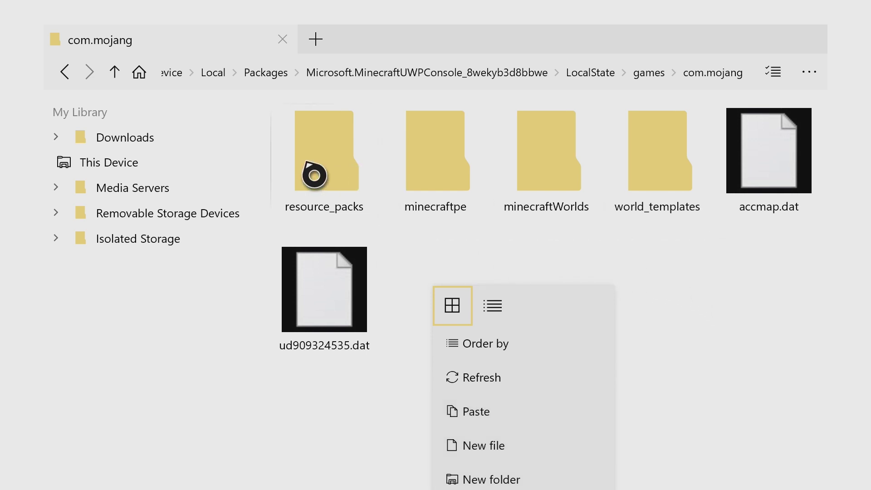
{"action": "left_click", "coordinate": [463, 267]}
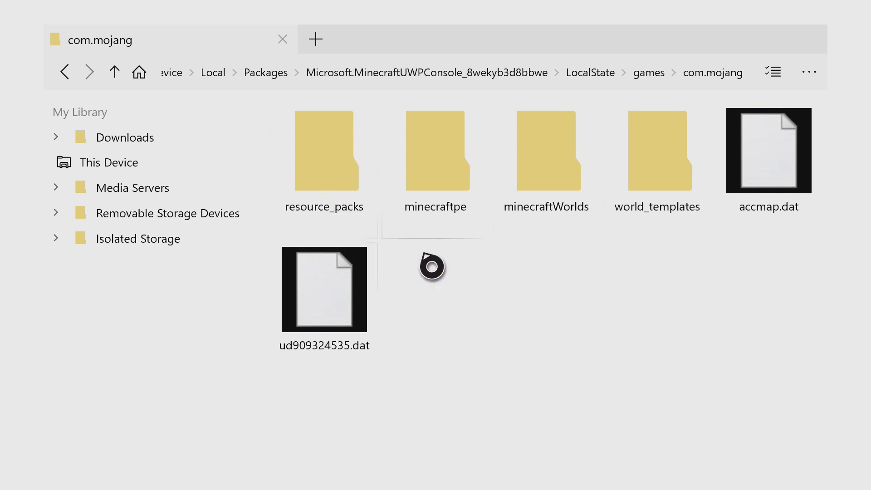
- Paste the copied DqrkBlue .mcpack file into the resource_packs folder
{"action": "left_click", "coordinate": [333, 163]}
{"action": "right_click", "coordinate": [434, 226]}
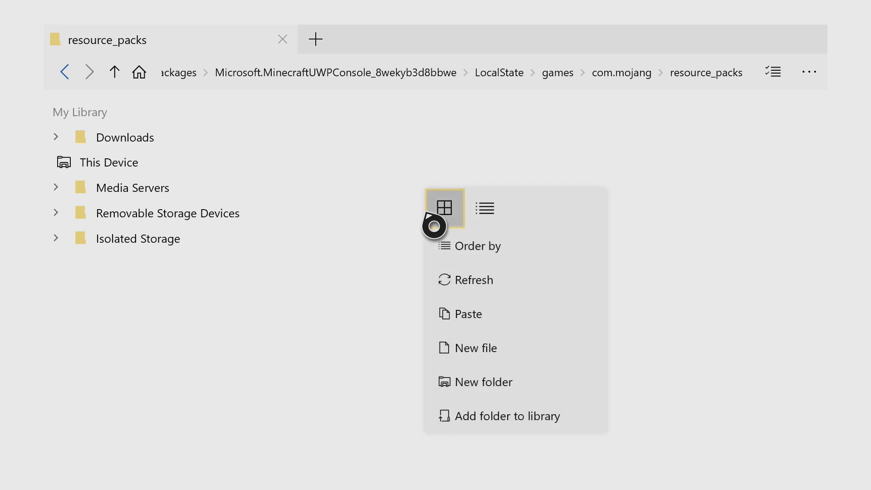
{"action": "left_click", "coordinate": [494, 323]}
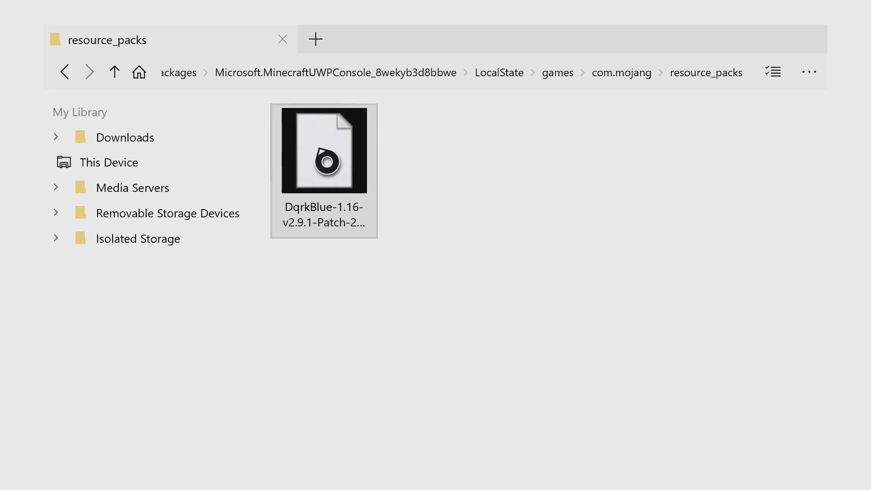
{"action": "right_click", "coordinate": [327, 161]}
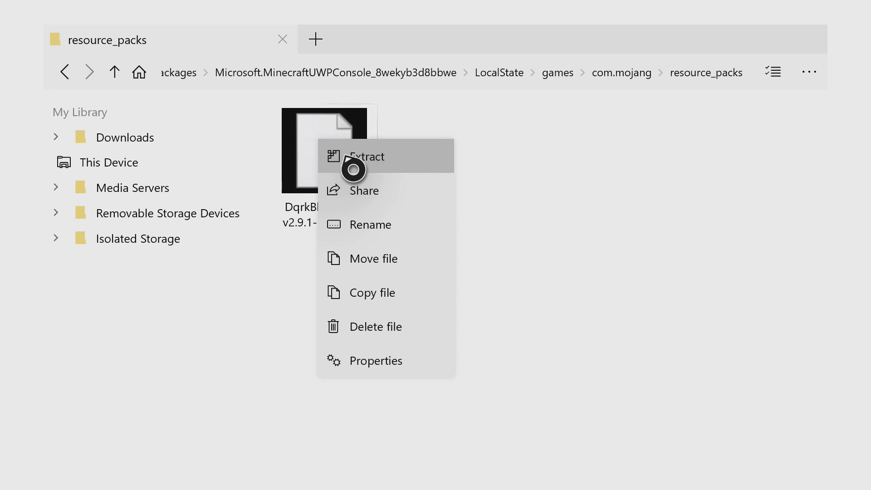
{"action": "left_click", "coordinate": [356, 239]}
{"action": "key", "text": "Right"}
{"action": "key", "text": "Right"}
{"action": "key", "text": "Right"}
{"action": "key", "text": "Right"}
{"action": "key", "text": "Right"}
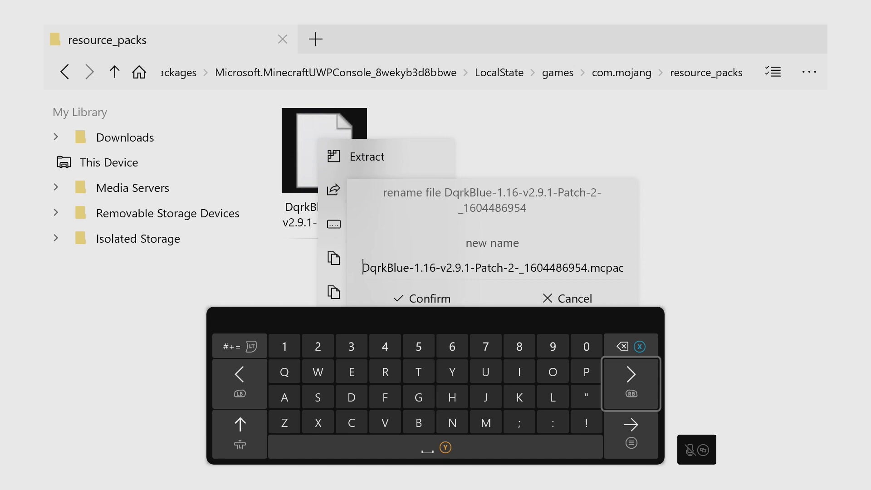
{"action": "key", "text": "Escape"}
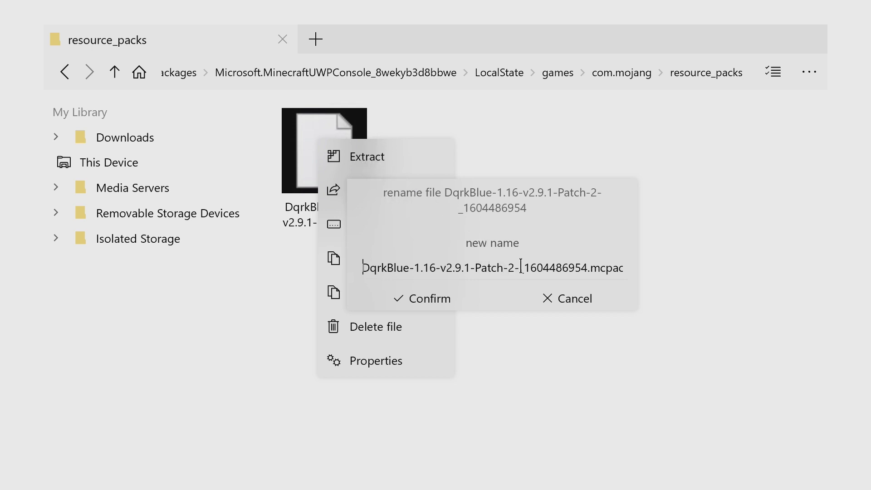
{"action": "left_click", "coordinate": [572, 303]}
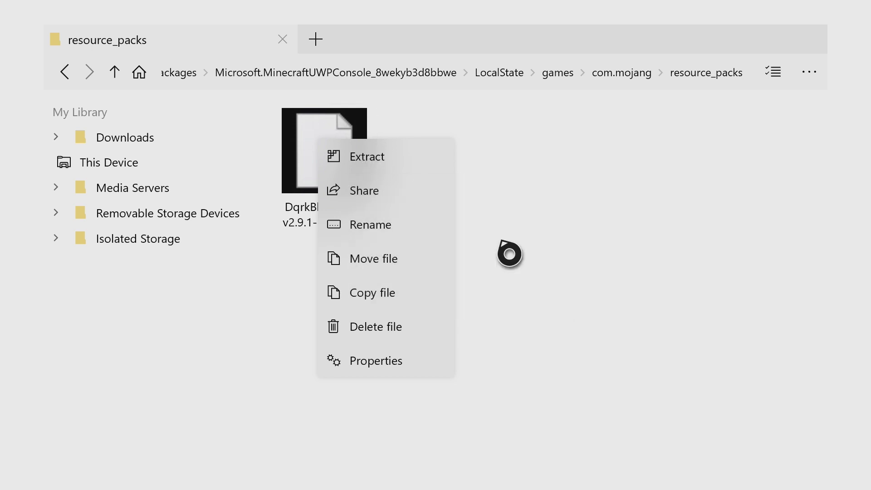
- Extract the DqrkBlue .mcpack file in resource_packs and delete the .mcpack file, keeping the extracted folder
{"action": "left_click", "coordinate": [410, 170]}
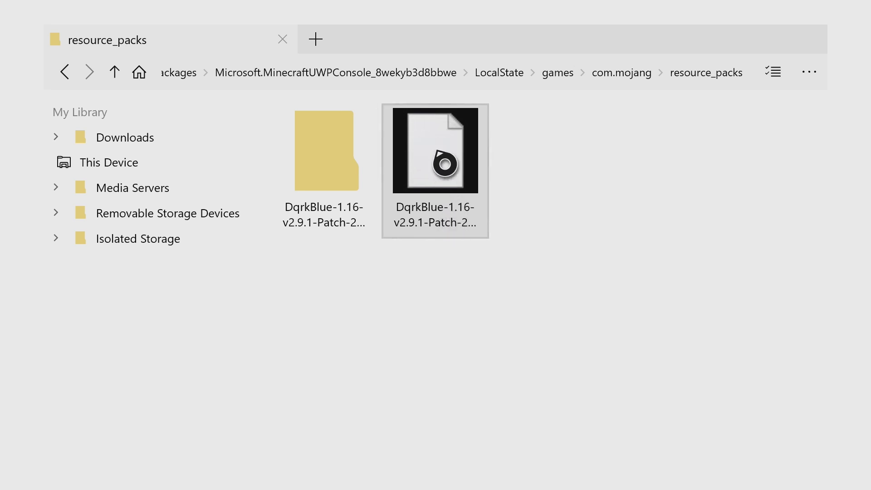
{"action": "right_click", "coordinate": [439, 153]}
{"action": "left_click", "coordinate": [488, 325]}
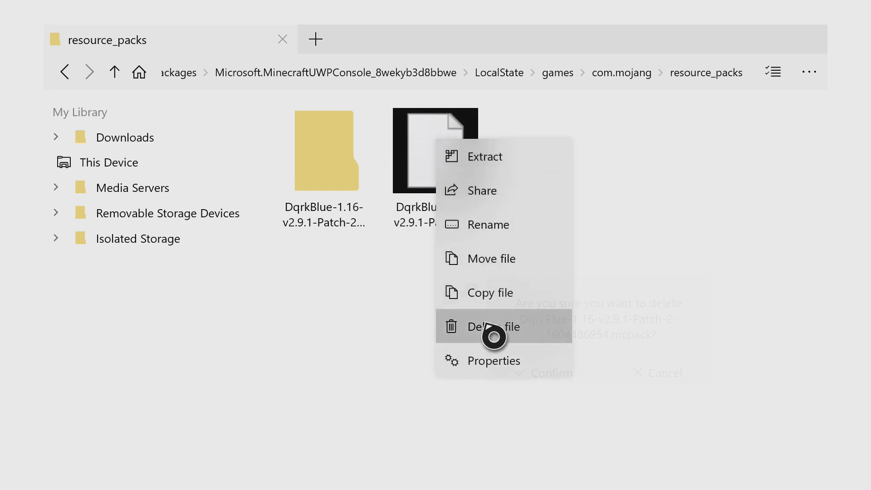
{"action": "left_click", "coordinate": [545, 374]}
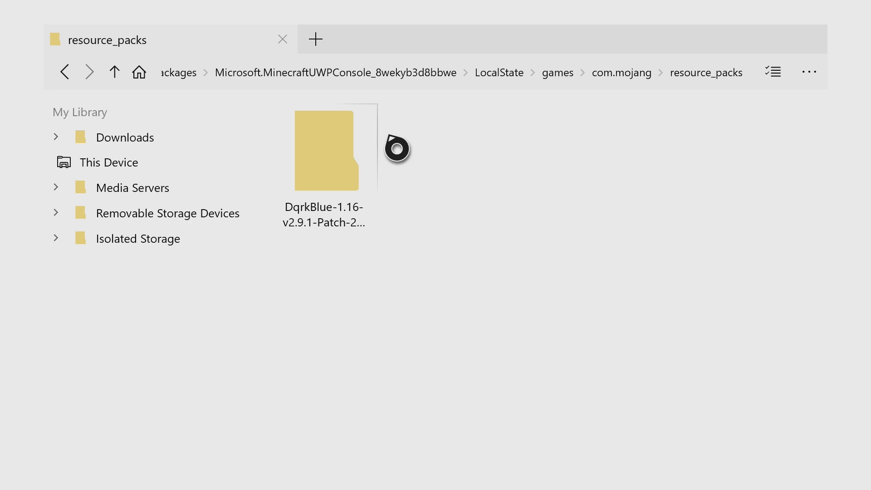
- Switch to Minecraft and start creating a new world from the worlds list
{"action": "key", "text": "super"}
{"action": "key", "text": "Down"}
{"action": "key", "text": "Down"}
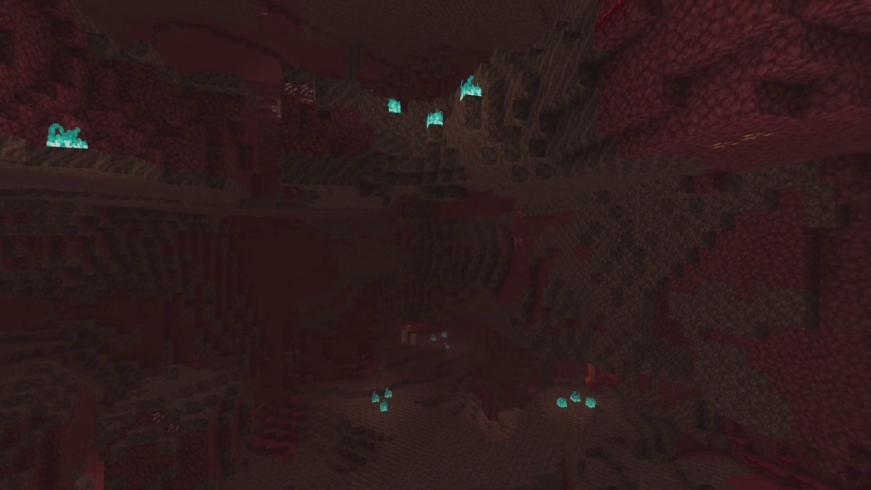
{"action": "key", "text": "Return"}
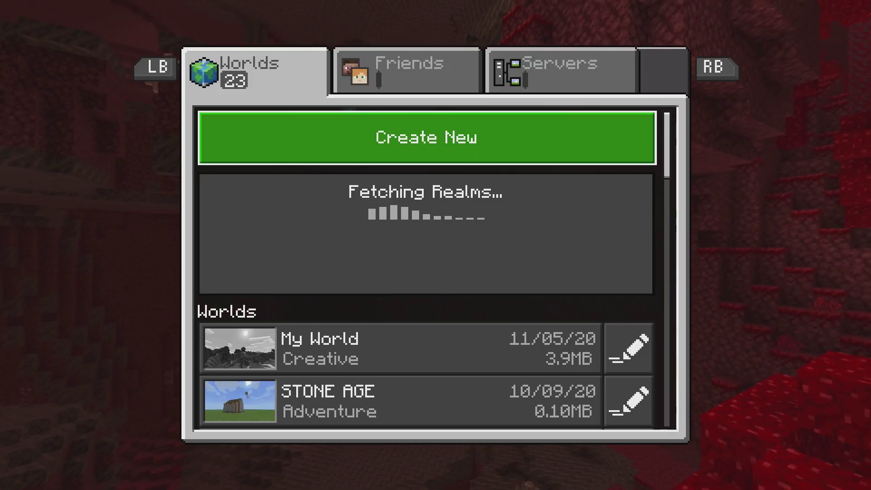
{"action": "key", "text": "Return"}
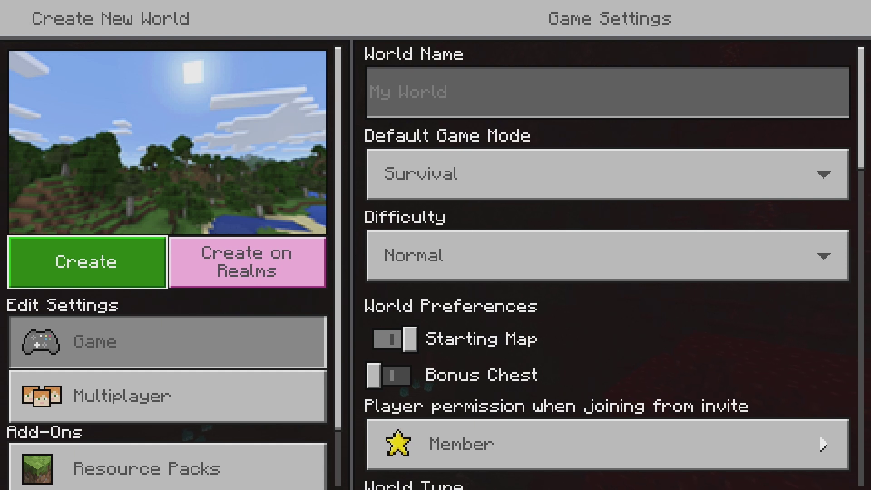
- Open the new world's resource packs and select DqrkBlue v2.9.1 Patch 2 [32x] among the owned packs
{"action": "key", "text": "Down"}
{"action": "key", "text": "Down"}
{"action": "key", "text": "Down"}
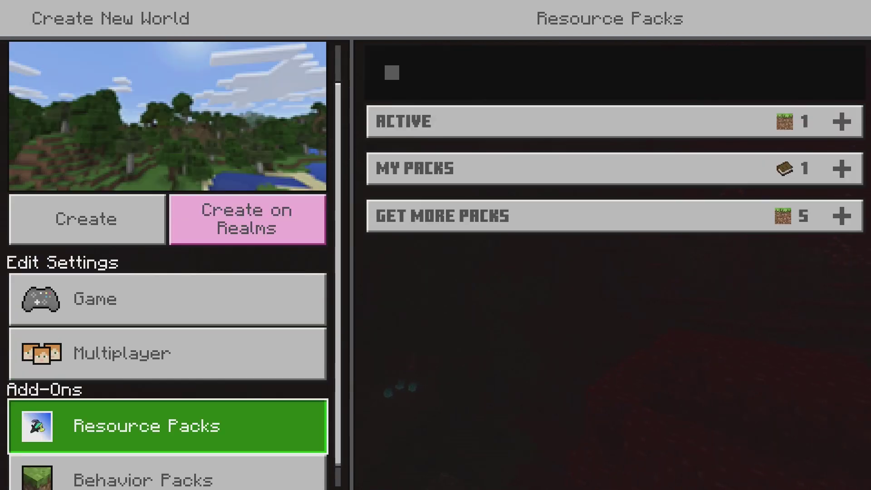
{"action": "key", "text": "Right"}
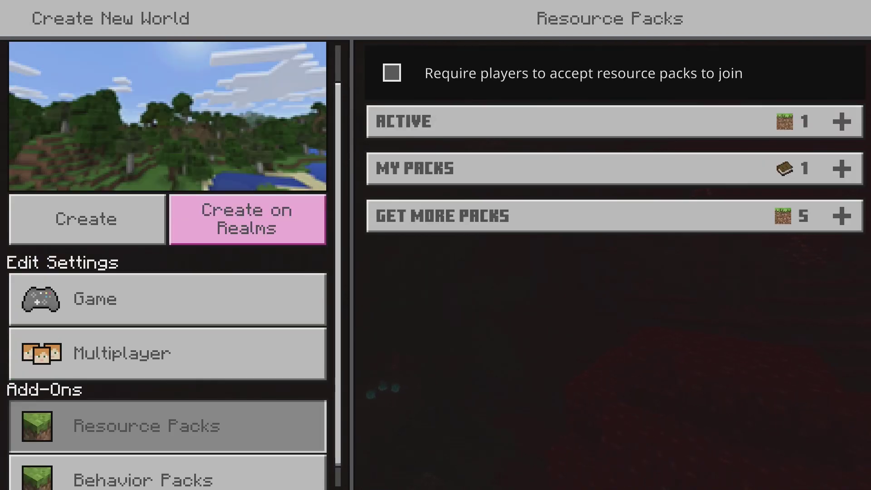
{"action": "key", "text": "Down"}
{"action": "key", "text": "Down"}
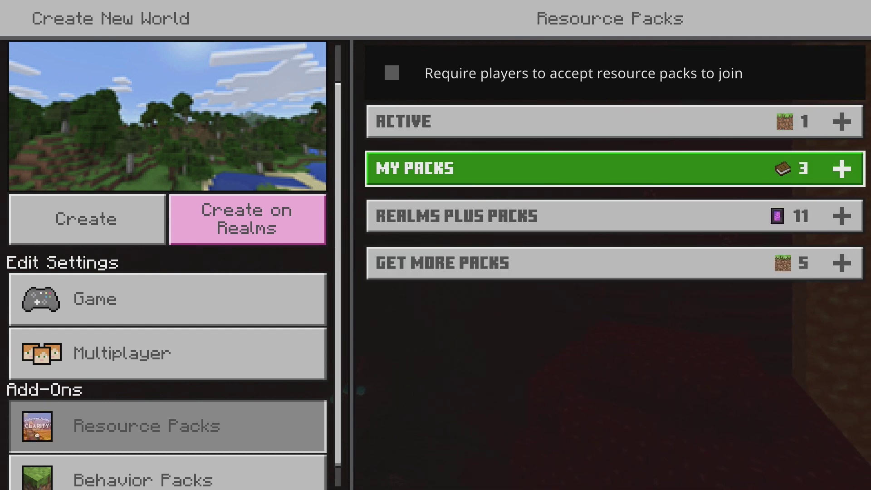
{"action": "key", "text": "Return"}
{"action": "key", "text": "Down"}
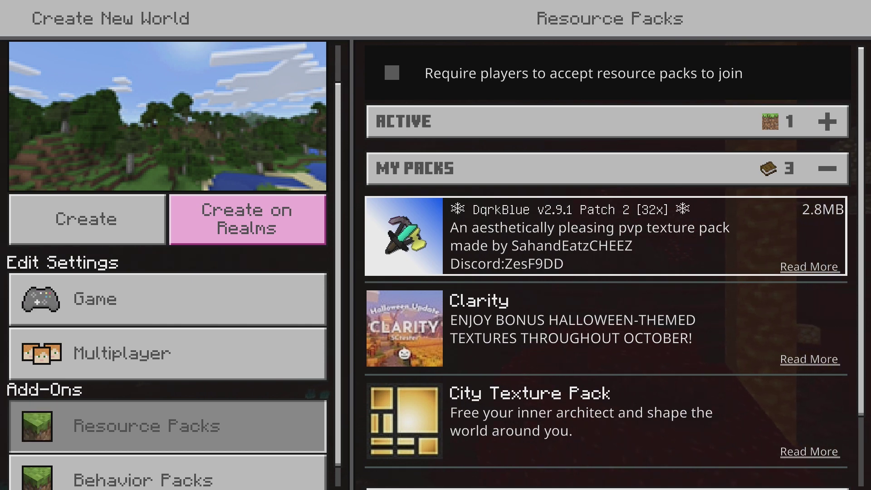
{"action": "key", "text": "Return"}
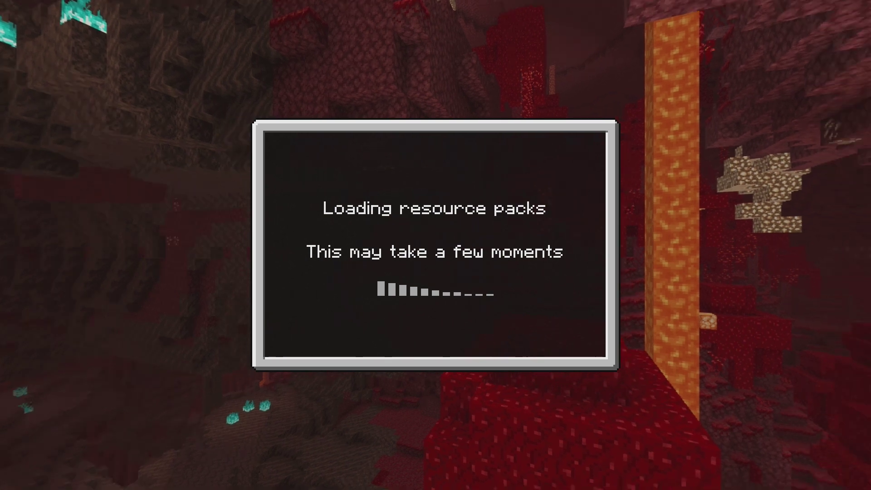
- Activate the DqrkBlue v2.9.1 Patch 2 [32x] resource pack for the new world
{"action": "key", "text": "Down"}
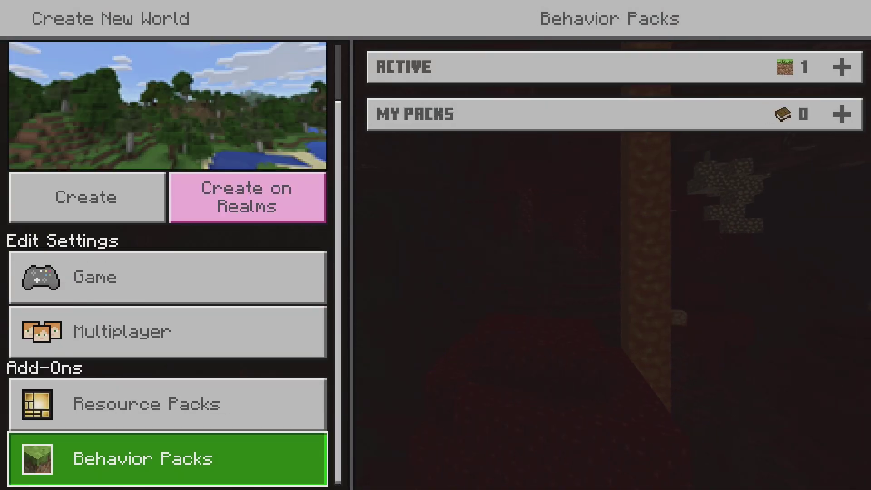
{"action": "key", "text": "Up"}
{"action": "key", "text": "Right"}
{"action": "key", "text": "Down"}
{"action": "key", "text": "Down"}
{"action": "key", "text": "Down"}
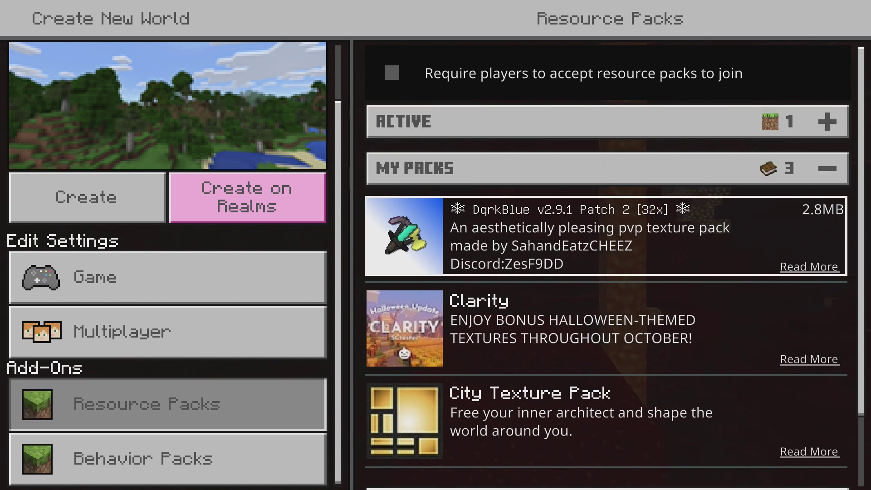
{"action": "key", "text": "Return"}
{"action": "key", "text": "Return"}
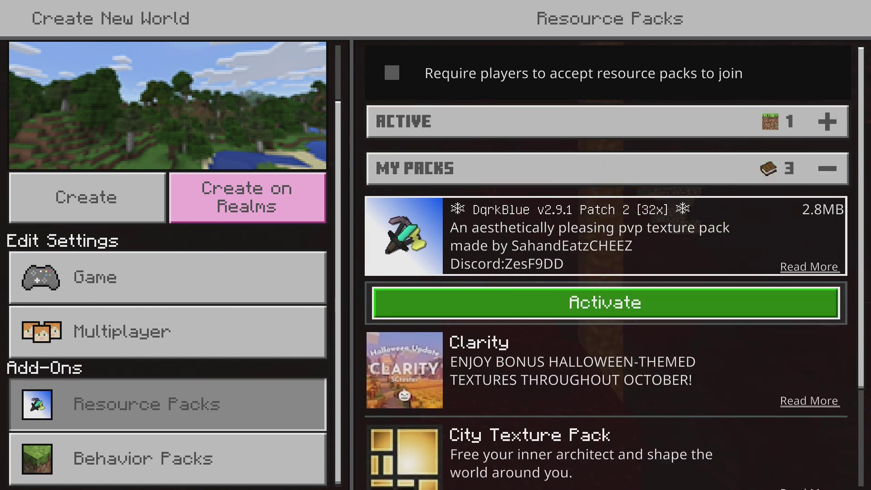
- Set the new world's default game mode to Creative and create the world
{"action": "key", "text": "Left"}
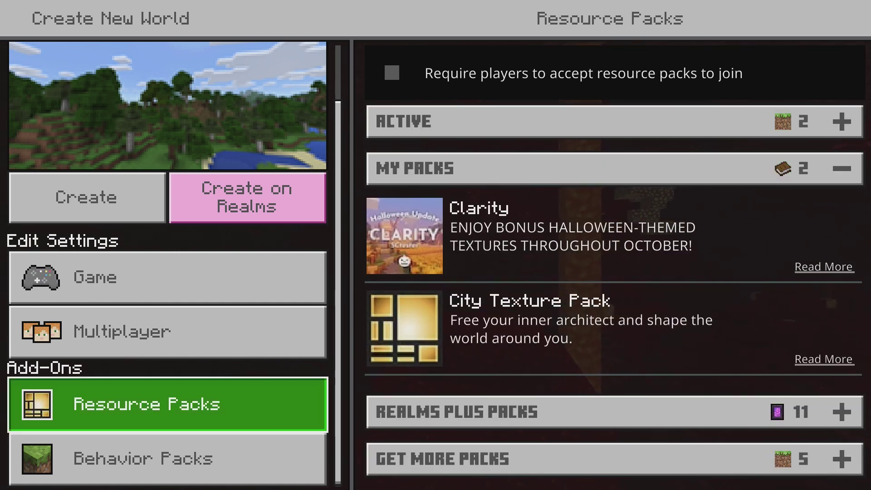
{"action": "key", "text": "Up"}
{"action": "key", "text": "Up"}
{"action": "key", "text": "Up"}
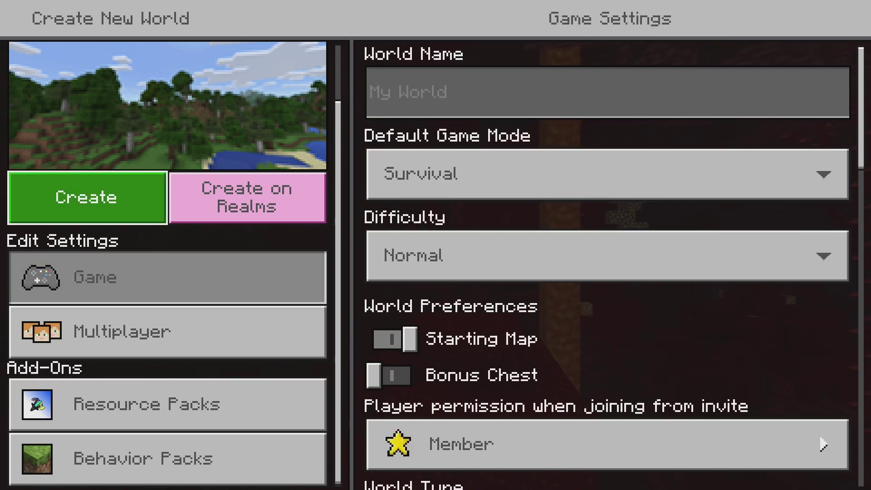
{"action": "key", "text": "Down"}
{"action": "key", "text": "Right"}
{"action": "key", "text": "Down"}
{"action": "key", "text": "Return"}
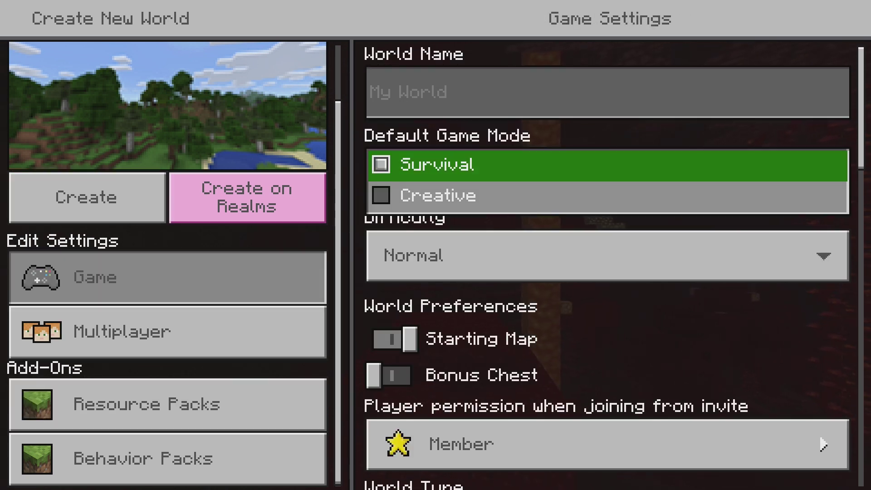
{"action": "key", "text": "Down"}
{"action": "key", "text": "Up"}
{"action": "key", "text": "Return"}
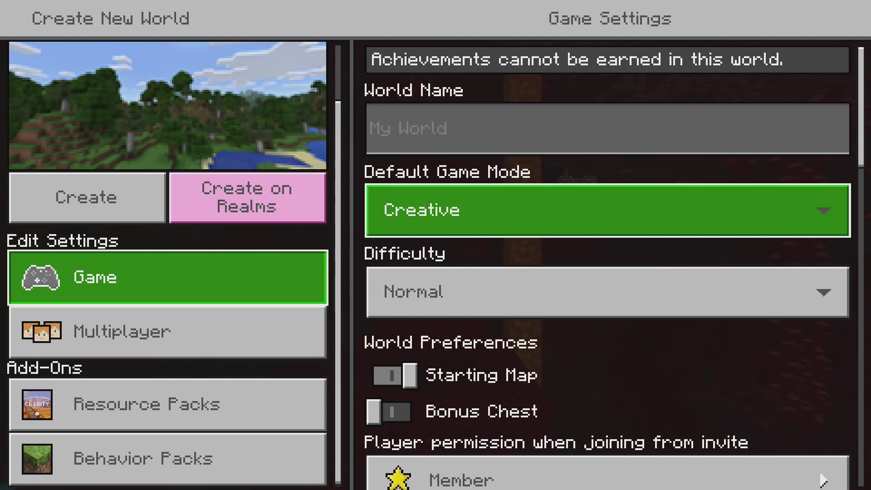
{"action": "key", "text": "Up"}
{"action": "key", "text": "Return"}
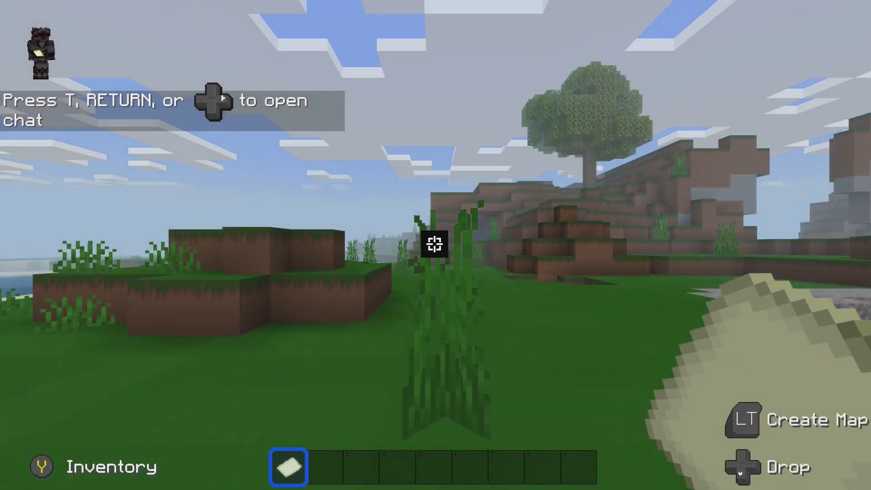
- Walk through the new world to examine the DqrkBlue textures on the grass, terrain, water and trees
{"action": "key", "text": "w"}
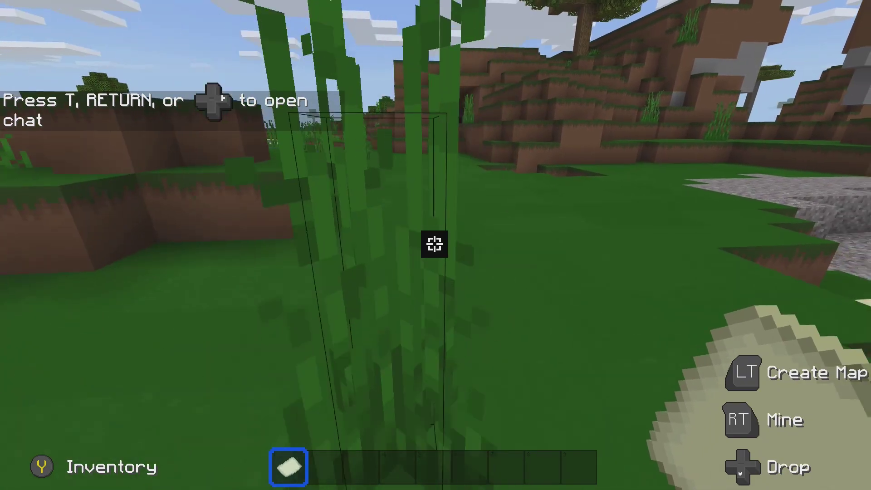
{"action": "mouse_move", "coordinate": [435, 244]}
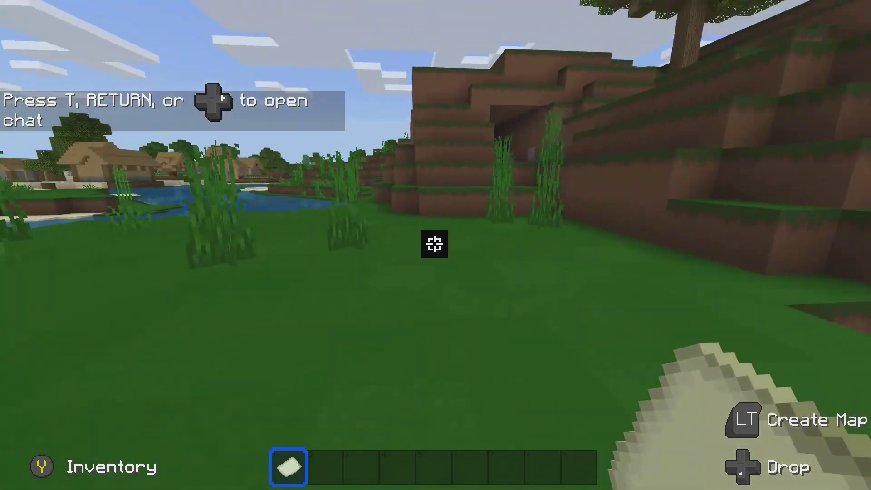
{"action": "key", "text": "w"}
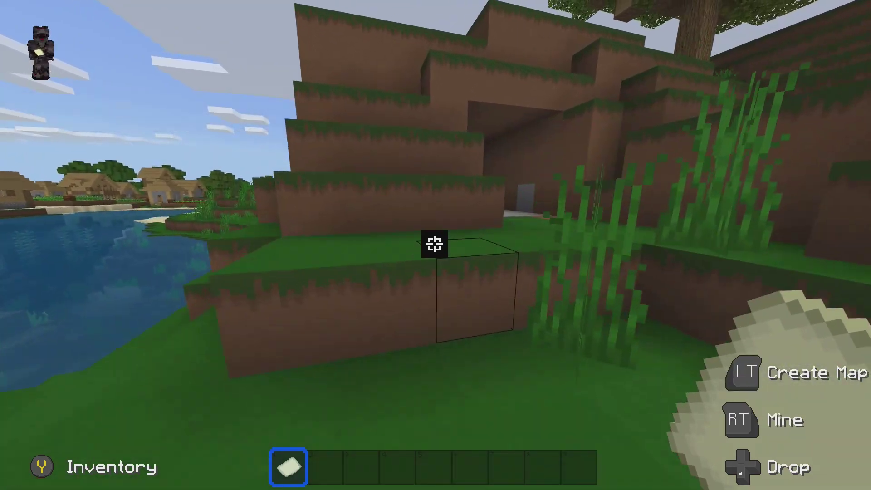
{"action": "key", "text": "w"}
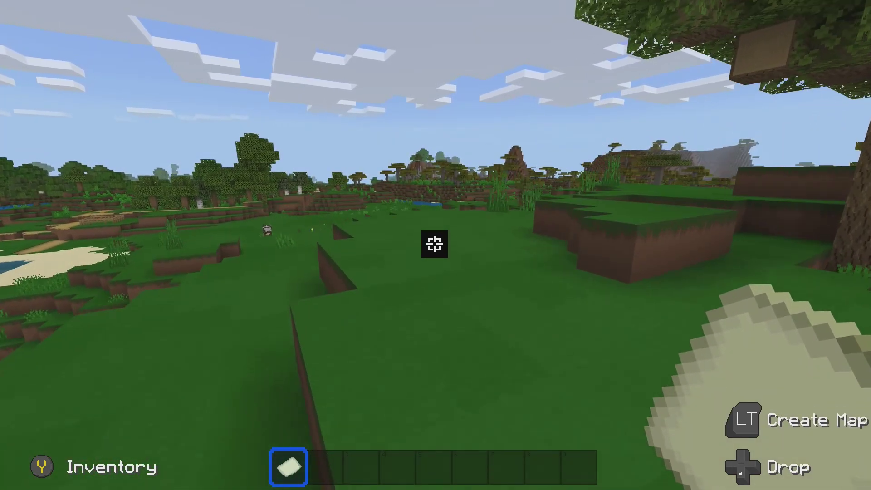
{"action": "key", "text": "w"}
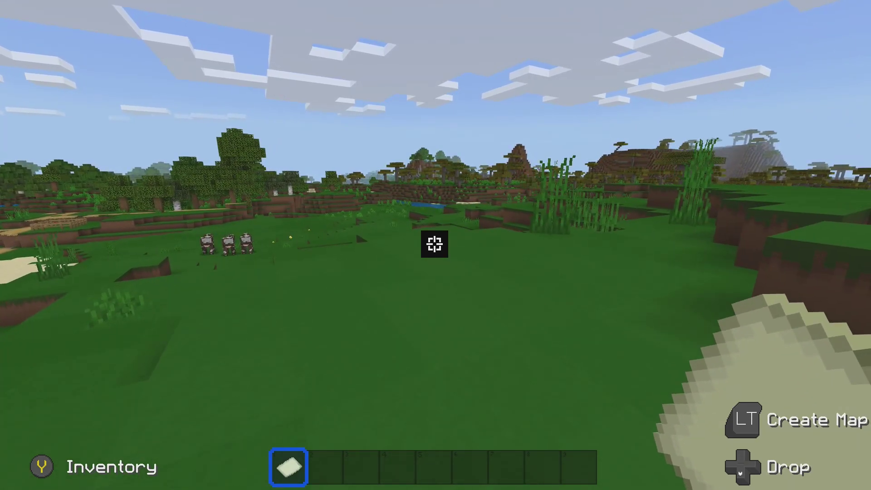